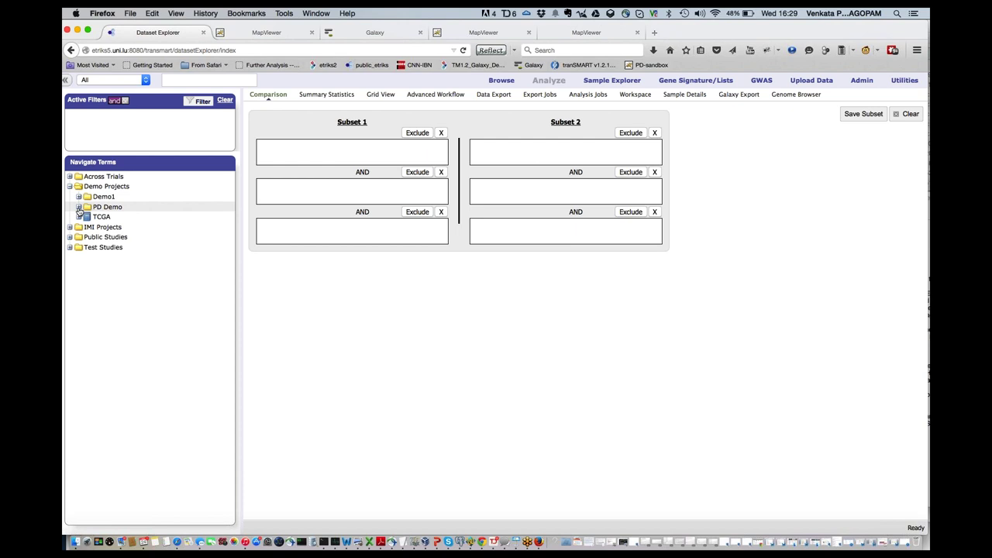
Expand study GSE7621 under PD Demo down to the Disease Status values in the subjects' Medical History.
left_click(80, 207)
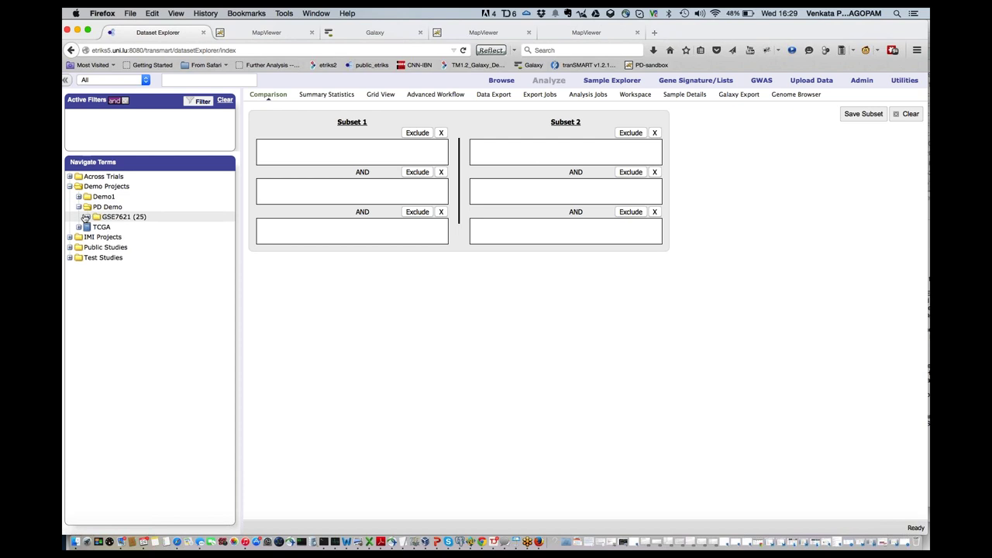
left_click(90, 217)
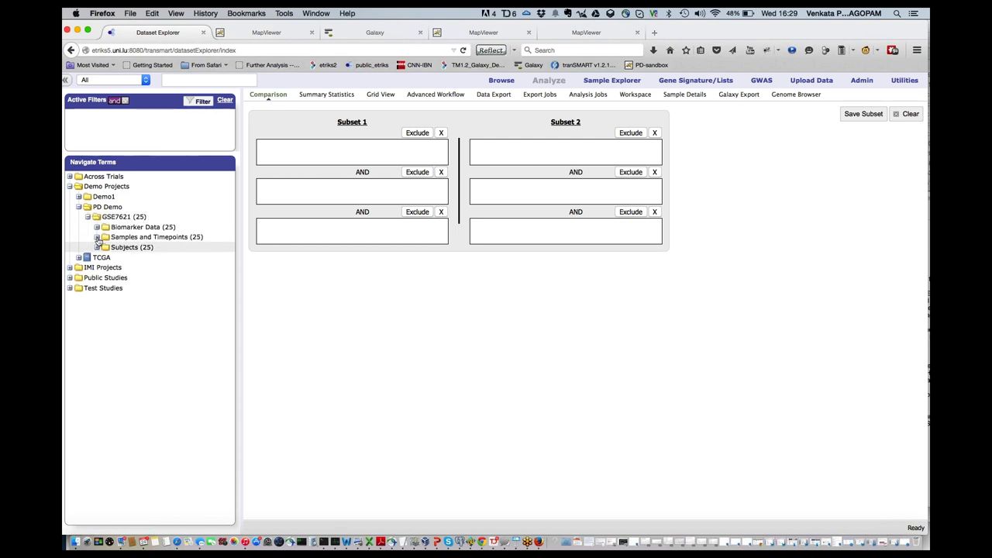
left_click(97, 237)
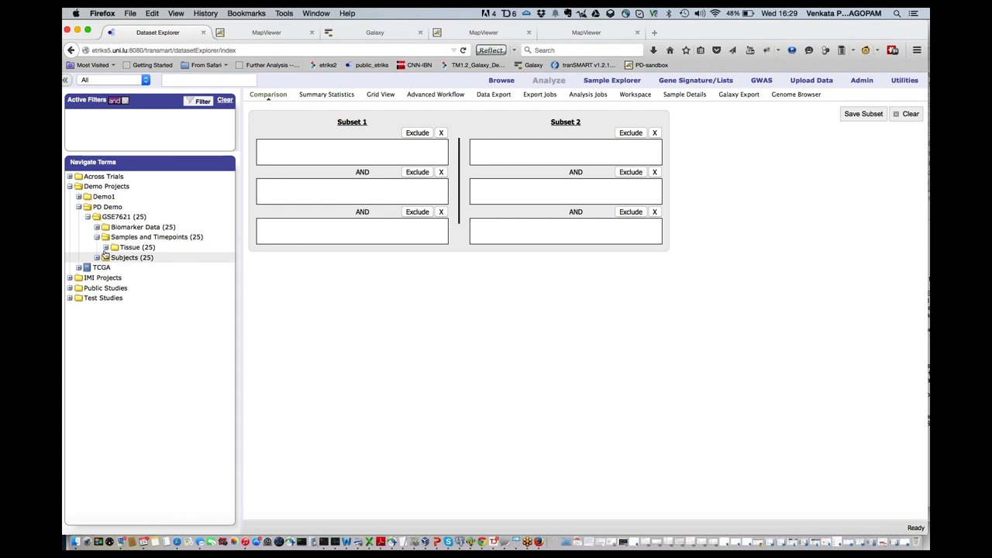
left_click(97, 259)
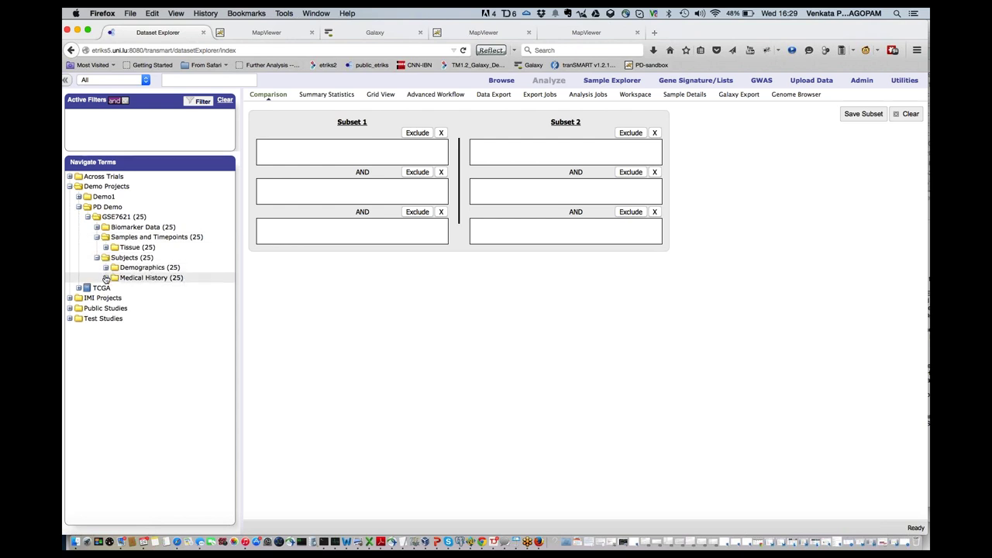
left_click(106, 278)
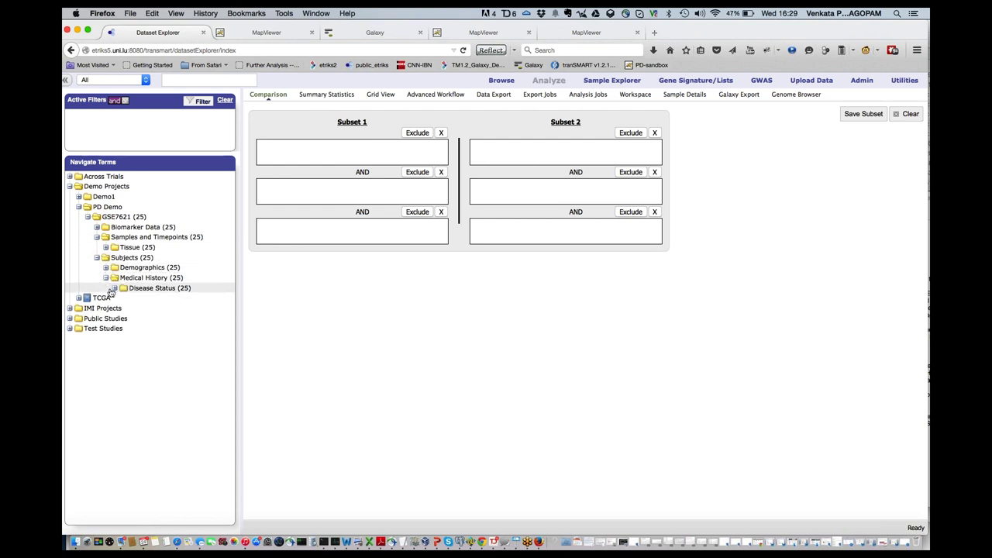
left_click(115, 288)
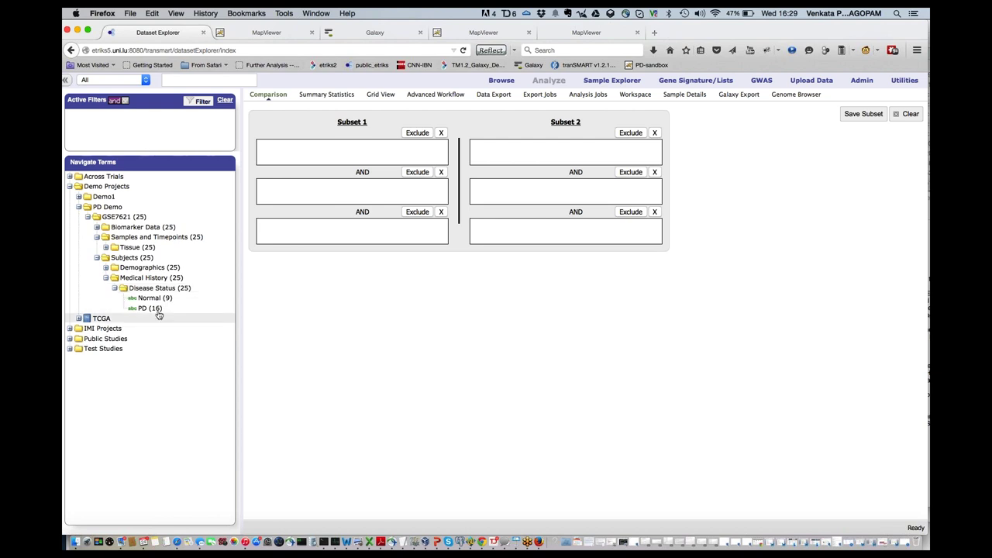
Define the comparison cohorts with the Normal disease status as Subset 1 and PD as Subset 2.
left_click_drag(159, 298, 288, 229)
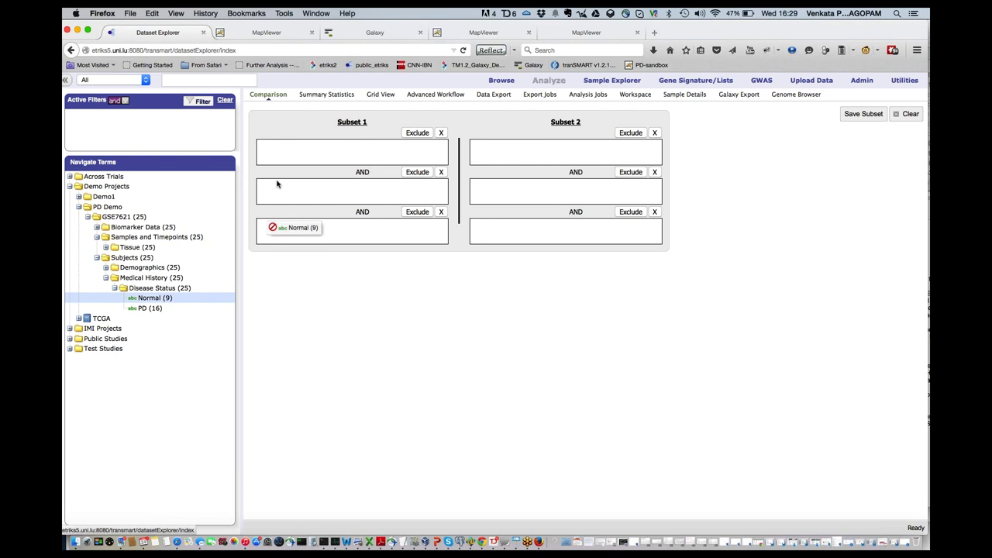
left_click_drag(277, 184, 295, 151)
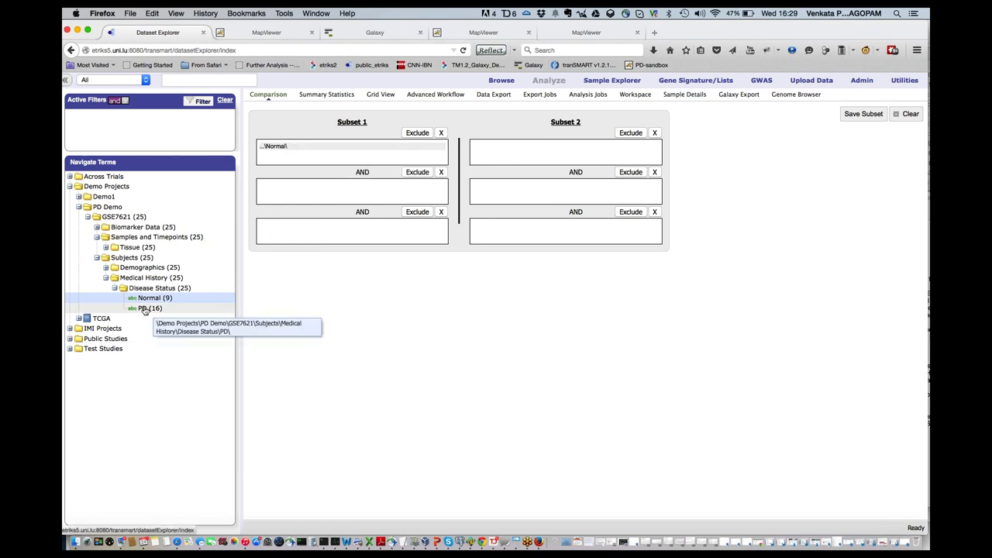
left_click_drag(144, 308, 516, 152)
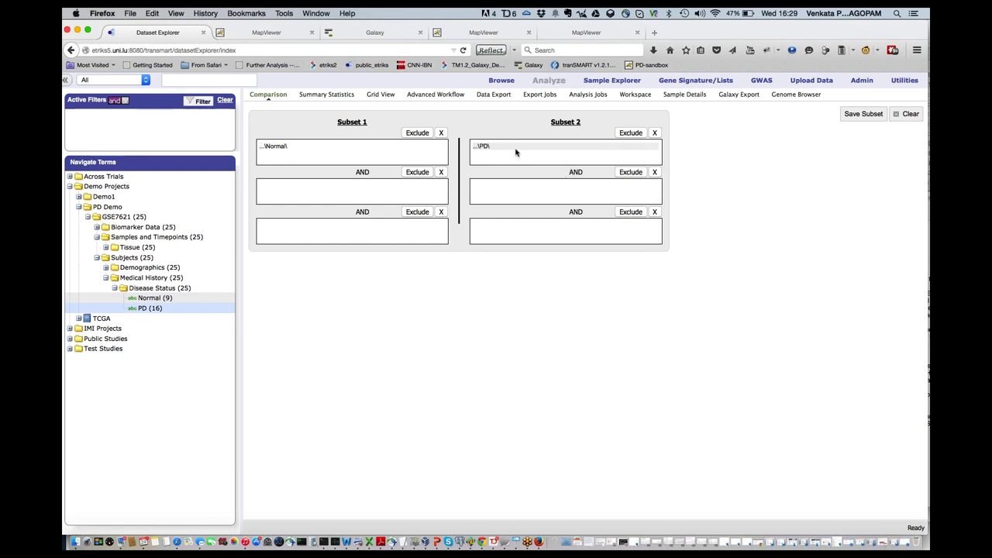
Generate the summary statistics for both subsets and review the age, sex, race and disease status results.
left_click(312, 97)
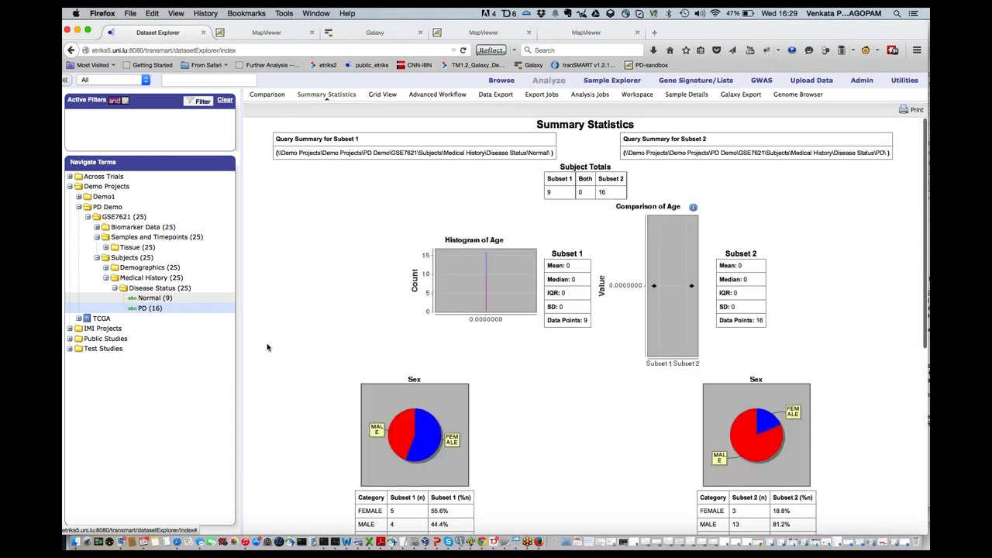
scroll(309, 371, "down", 10)
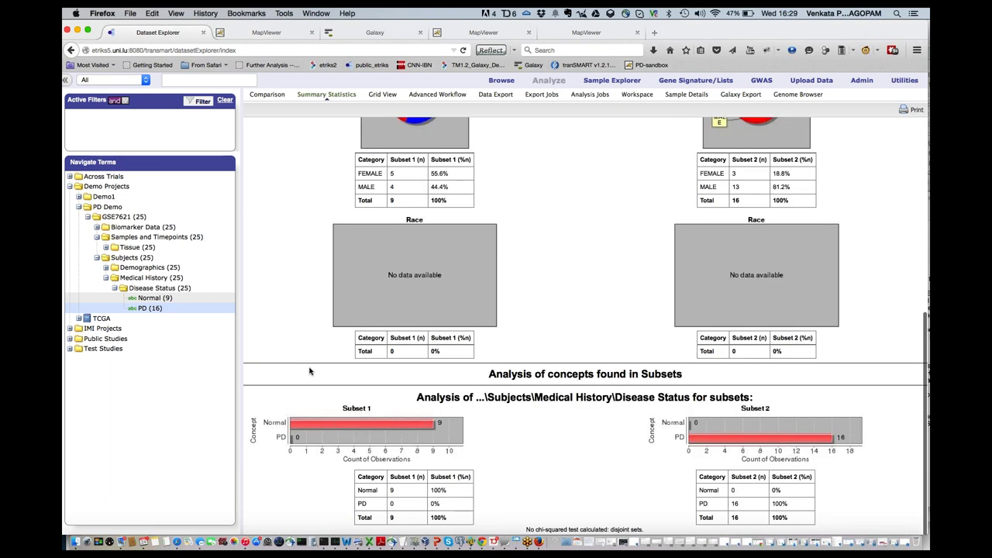
scroll(309, 372, "up", 5)
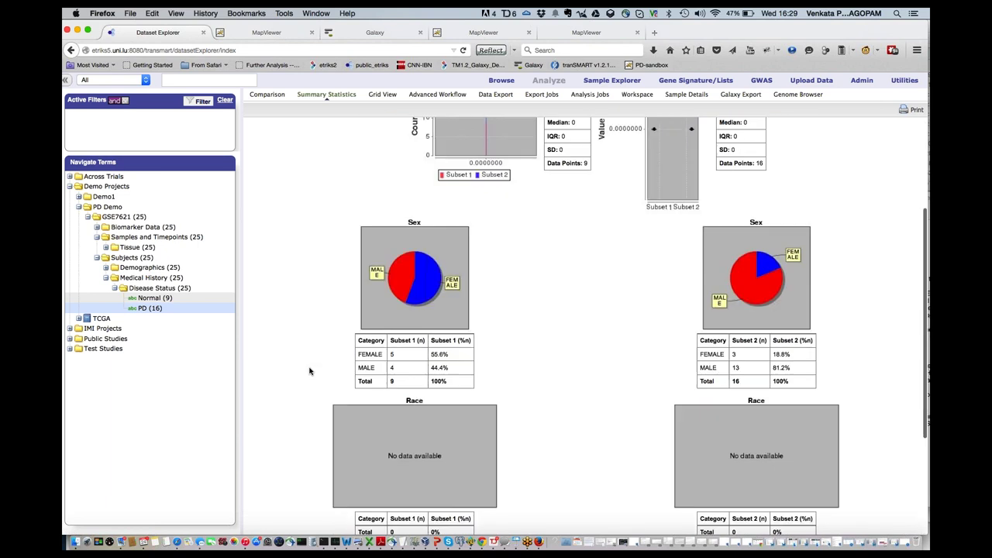
scroll(309, 372, "up", 4)
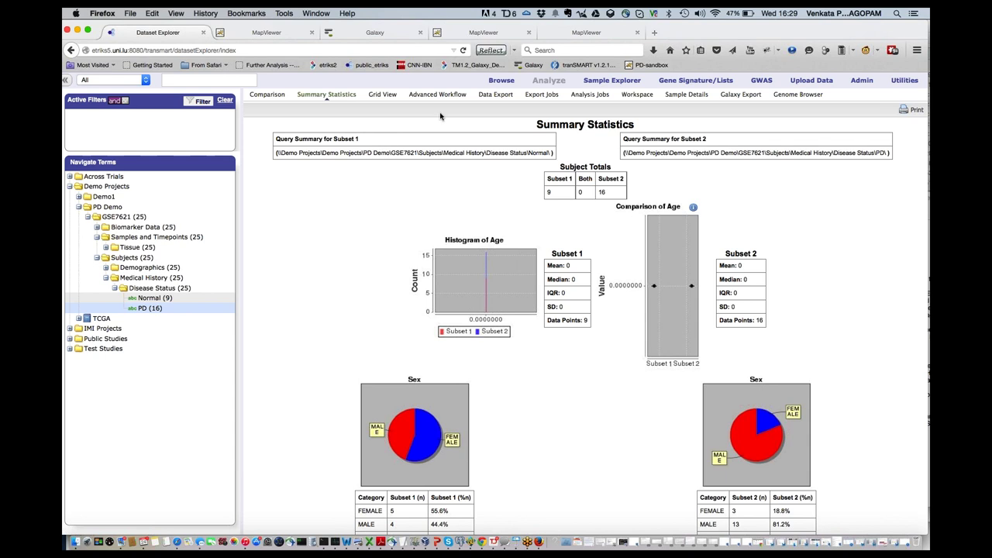
Look through the list of analyses available in the advanced workflow without choosing one.
left_click(463, 97)
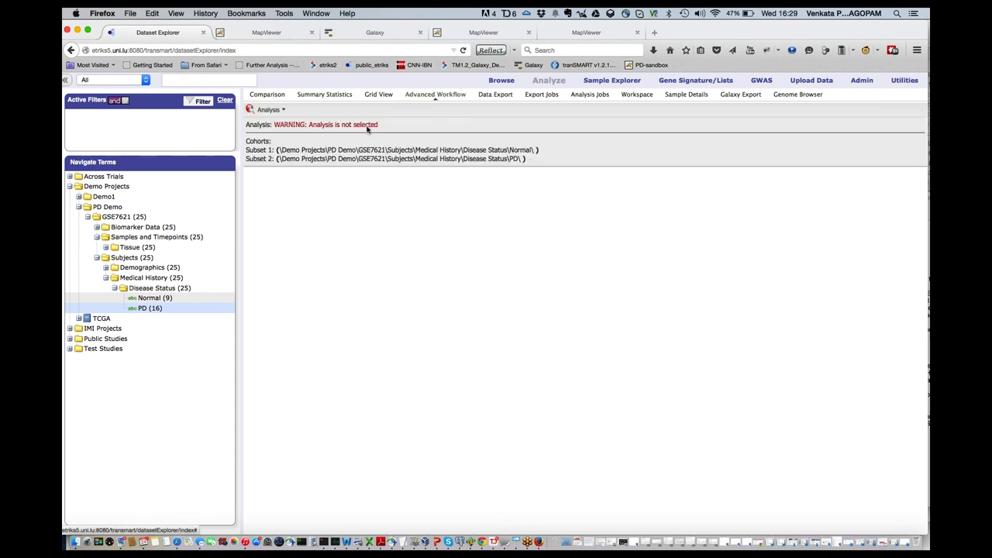
left_click(281, 111)
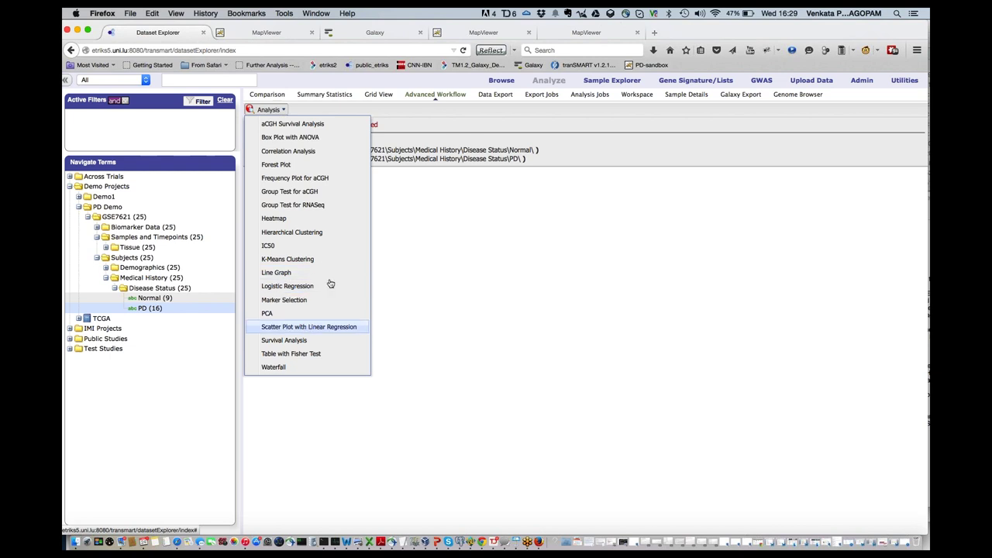
left_click(455, 362)
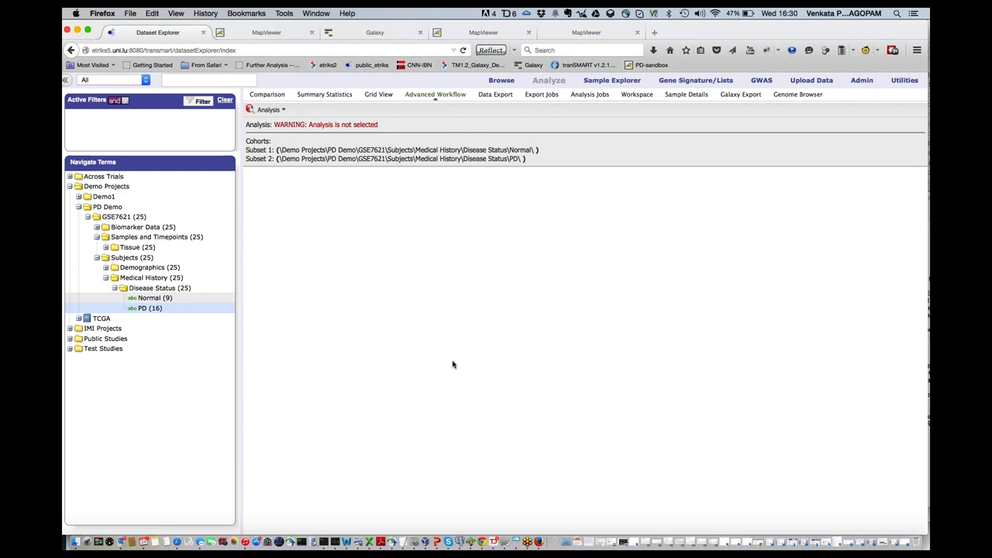
Show the data export options for the two subsets and lower the computer's sound volume.
left_click(492, 97)
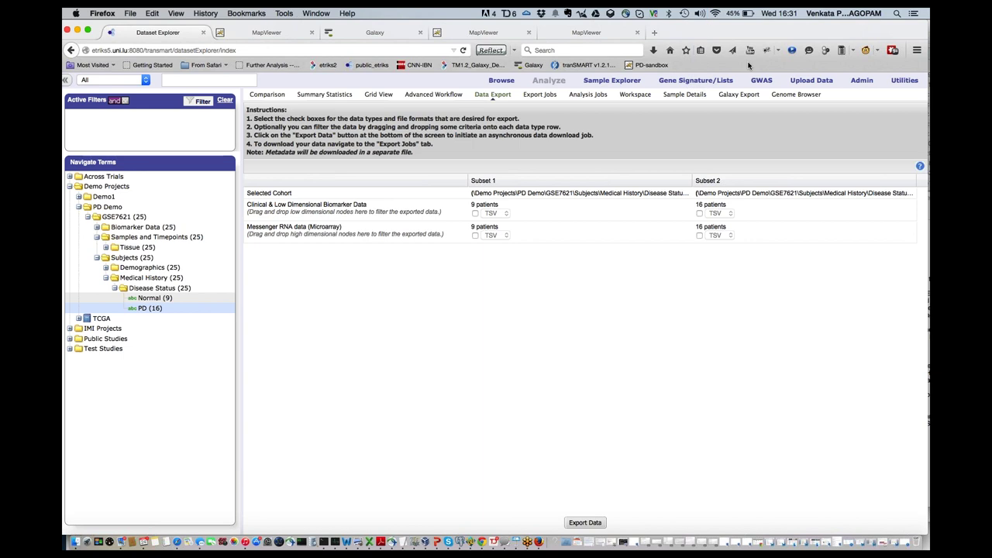
left_click(699, 14)
left_click_drag(701, 43, 701, 83)
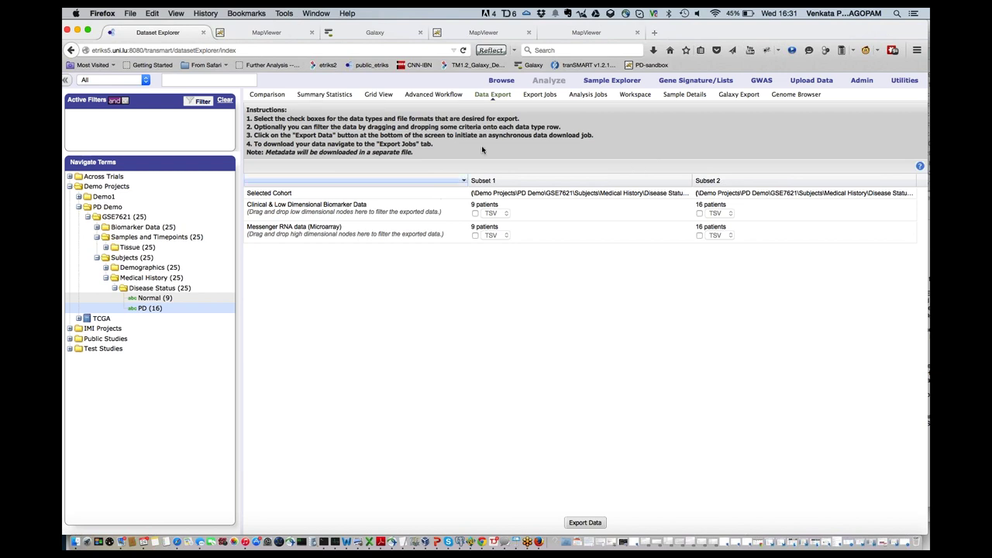
Go back over the summary statistics comparing the Normal and PD subsets.
left_click(310, 96)
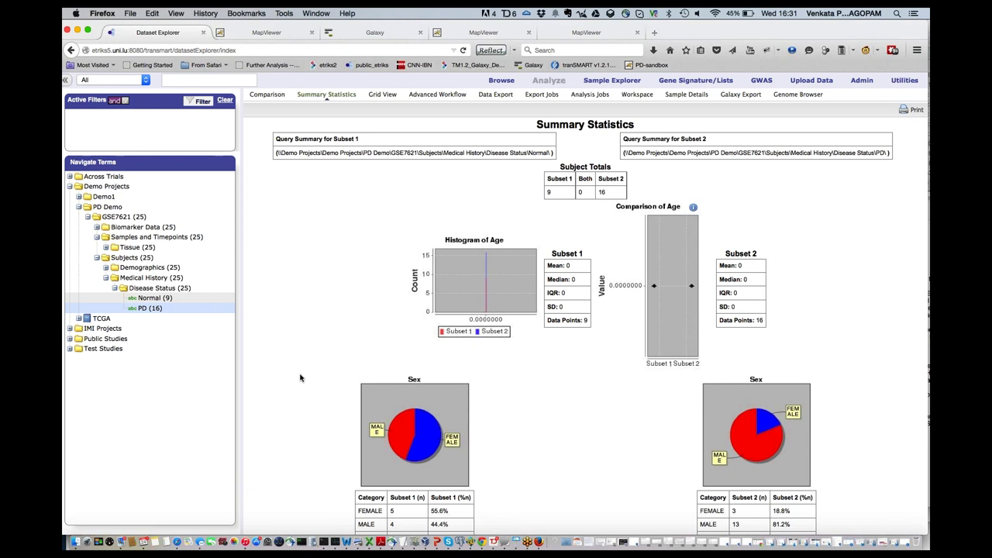
scroll(301, 377, "down", 10)
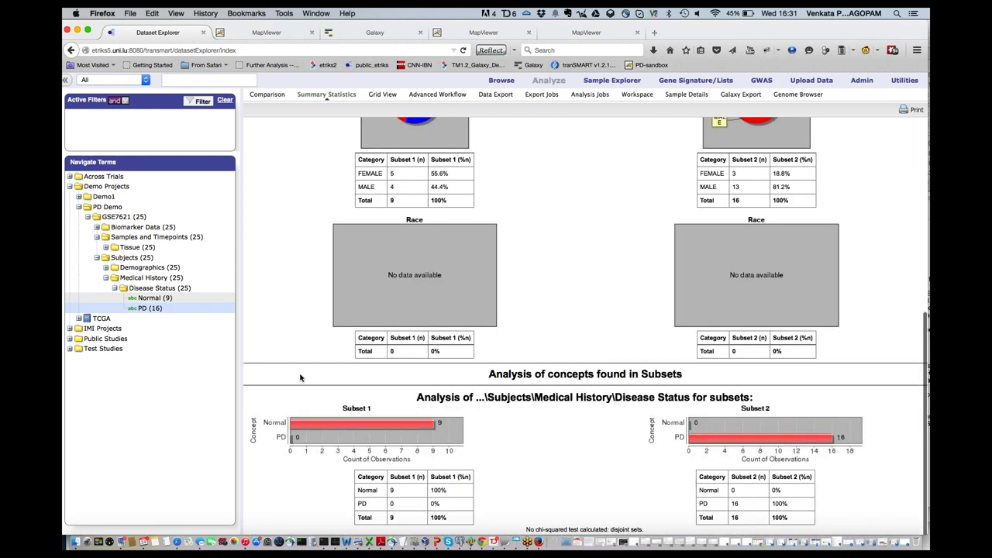
scroll(301, 378, "up", 10)
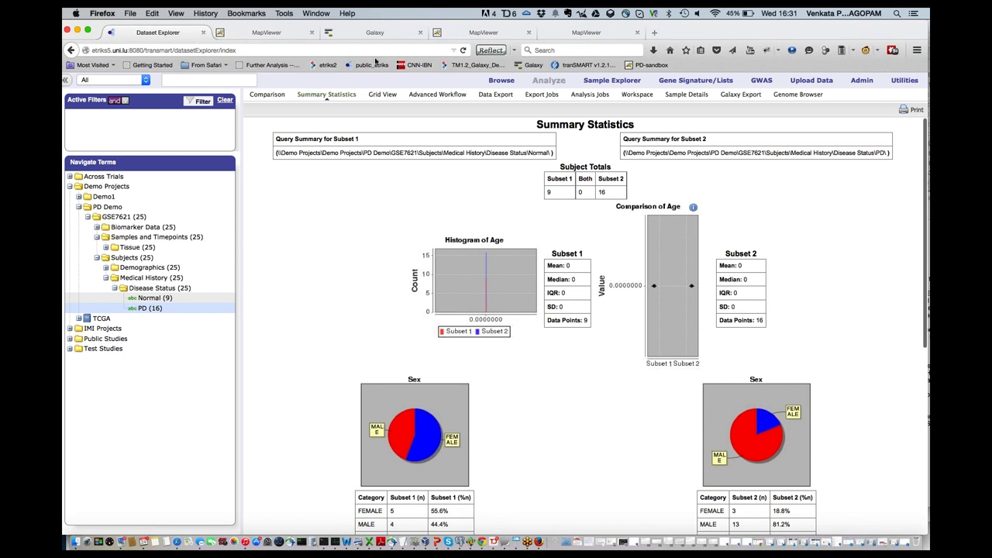
Check again which analyses the advanced workflow offers for the two cohorts, leaving none selected.
left_click(424, 94)
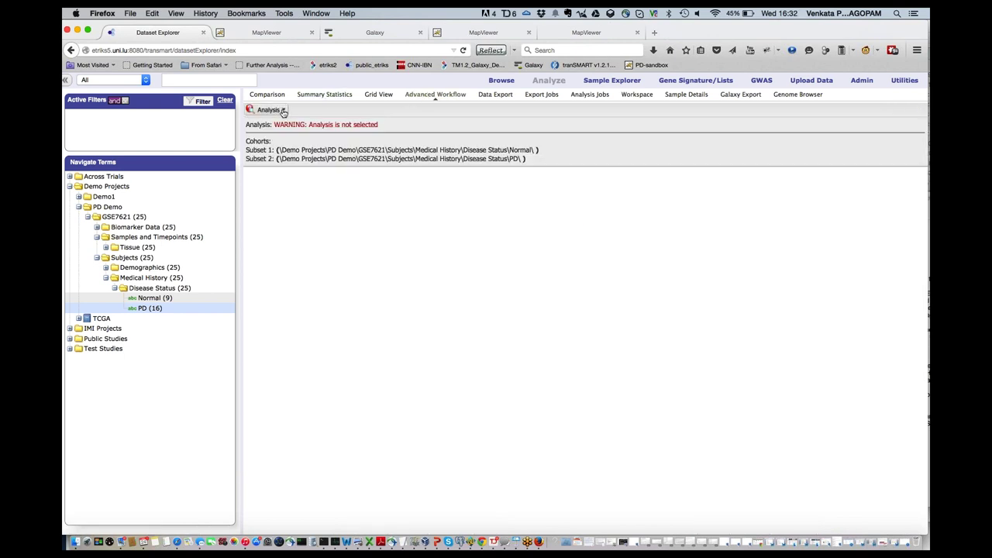
left_click(283, 110)
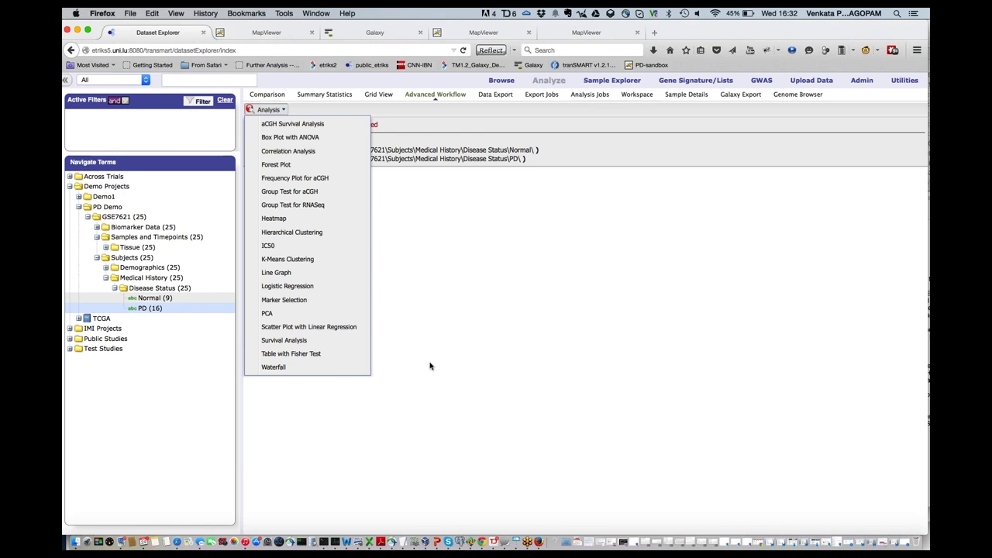
left_click(455, 390)
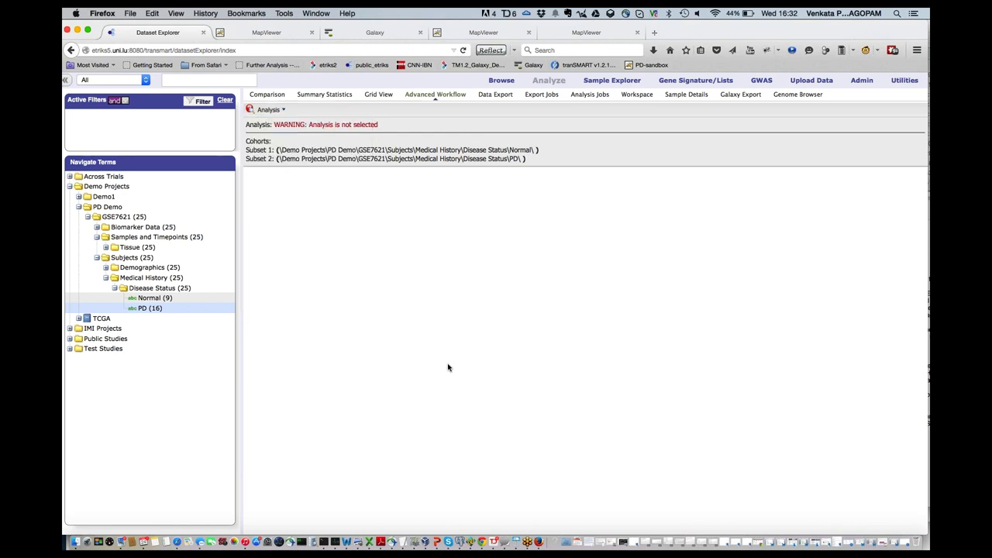
Export the Messenger RNA (Microarray) data of both subsets with the browser in full screen, and decline the ZIP archive download.
left_click(497, 95)
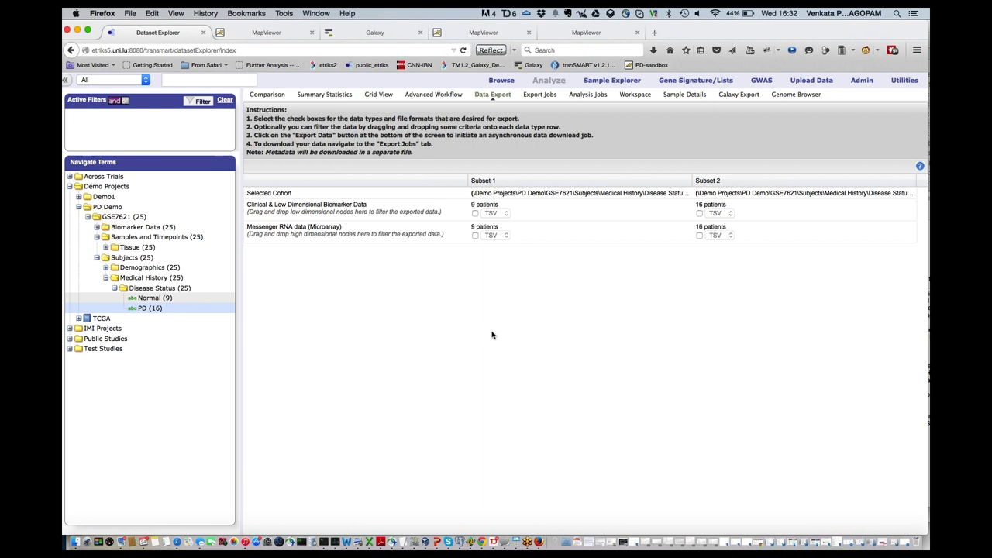
left_click(474, 236)
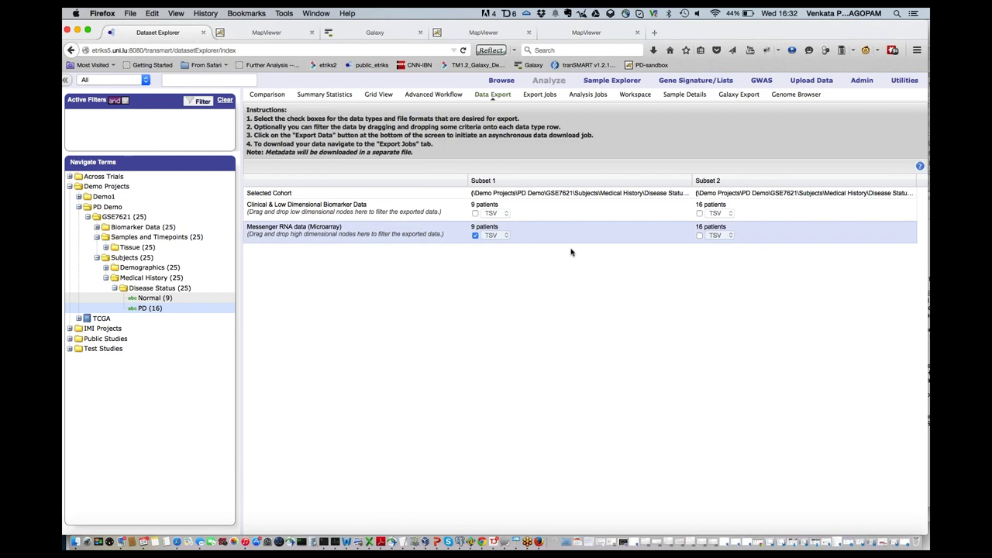
left_click(700, 236)
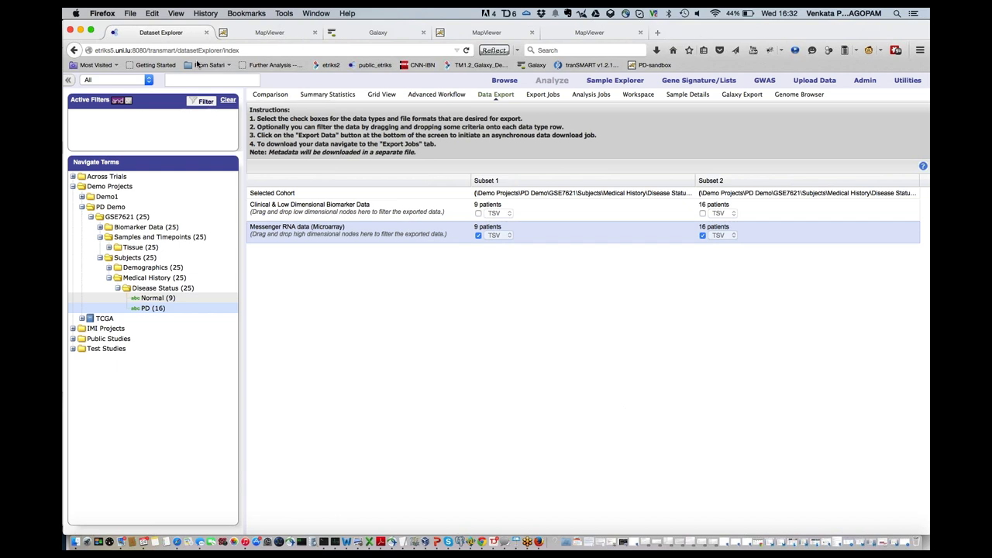
left_click(91, 29)
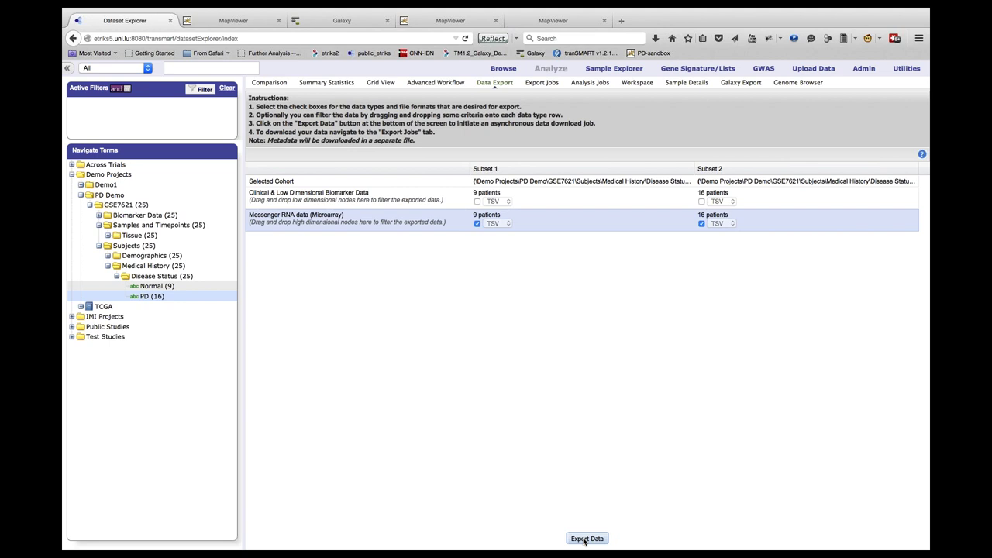
left_click(586, 539)
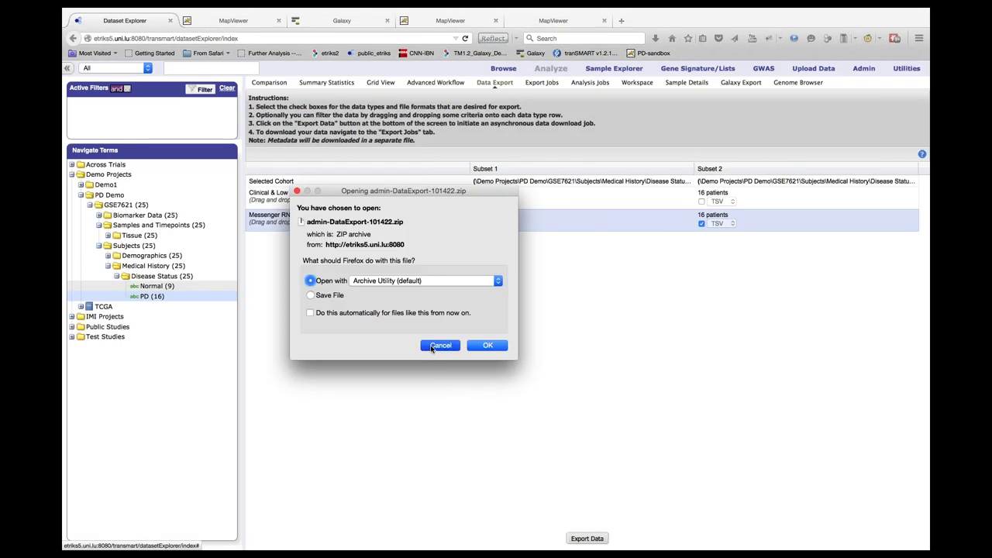
left_click(439, 346)
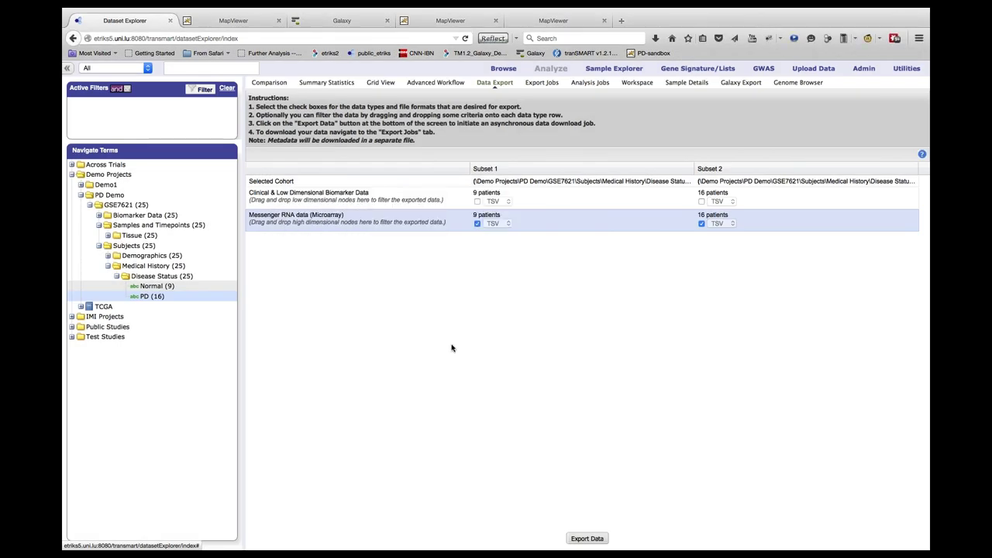
Send the admin-DataExport-101422 job to Galaxy as a library named TM_PD_Webinar_demo and refresh the export list.
left_click(742, 82)
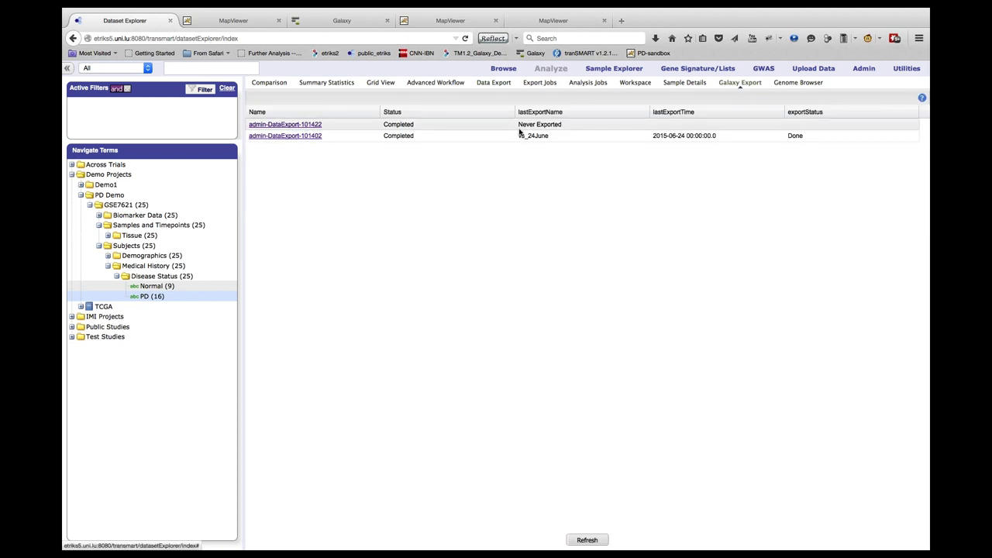
left_click(312, 127)
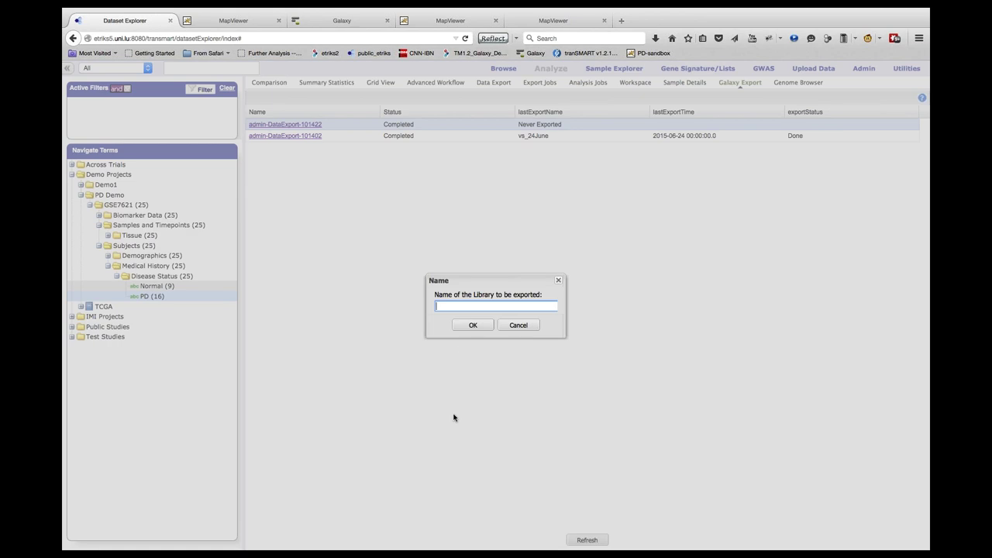
type("TM_PD_WE")
key("BackSpace")
type("ebinar_demo")
left_click(473, 326)
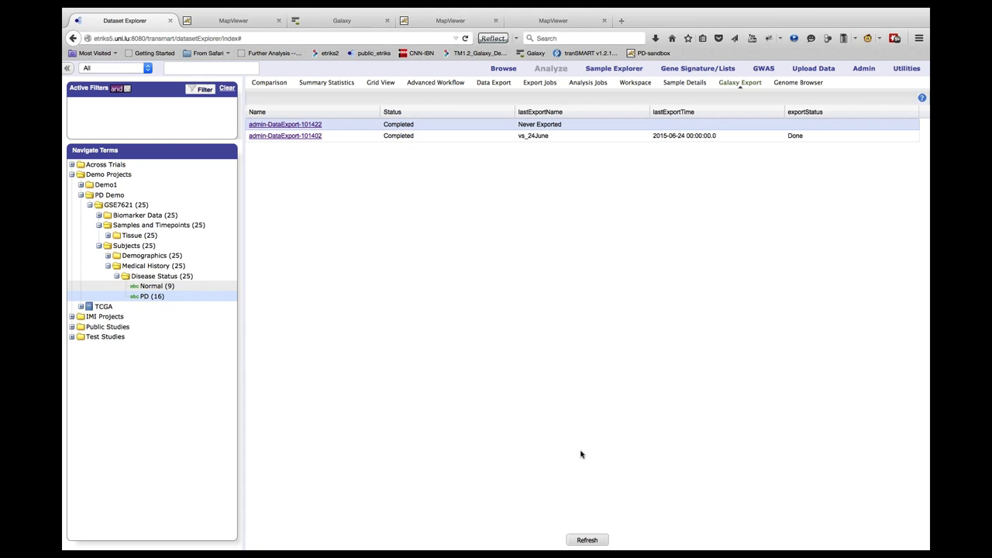
left_click(591, 541)
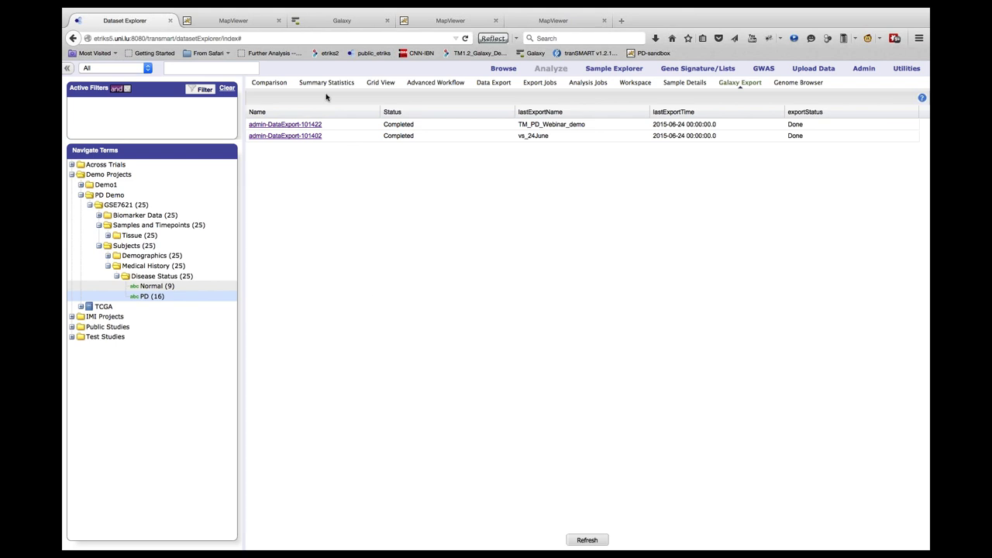
Switch to Galaxy and open the shared data library TM_PD_Webinar_demo.
left_click(355, 26)
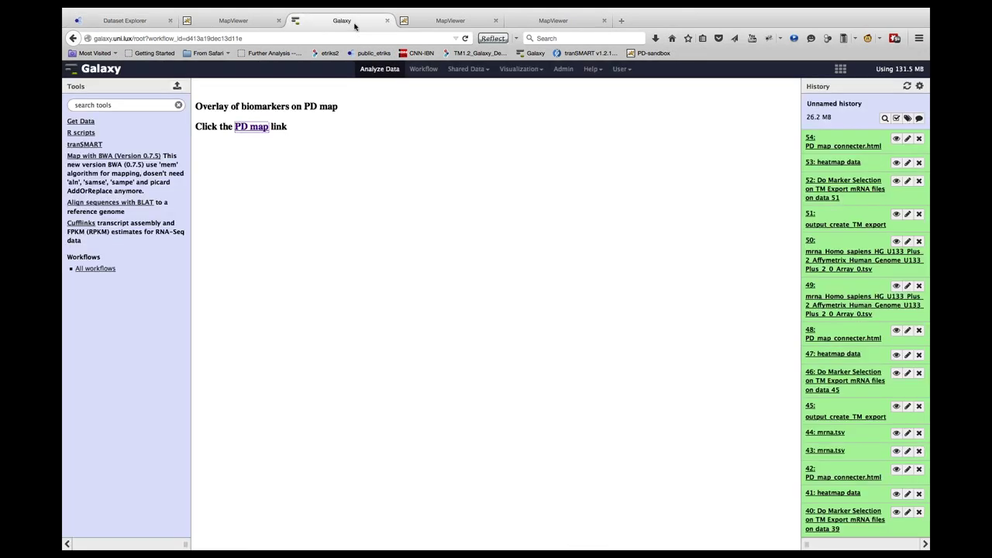
left_click(464, 70)
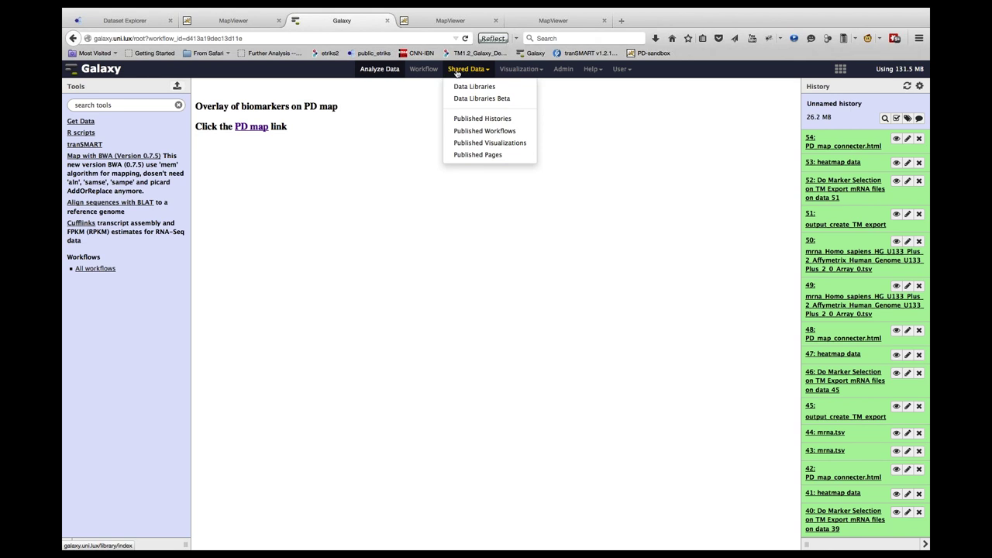
left_click(102, 74)
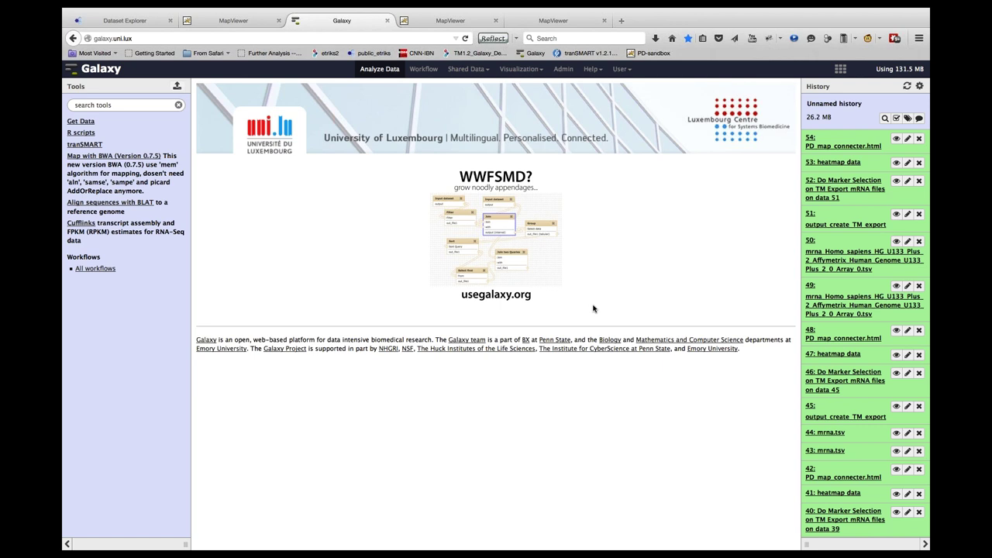
left_click(463, 70)
left_click(465, 89)
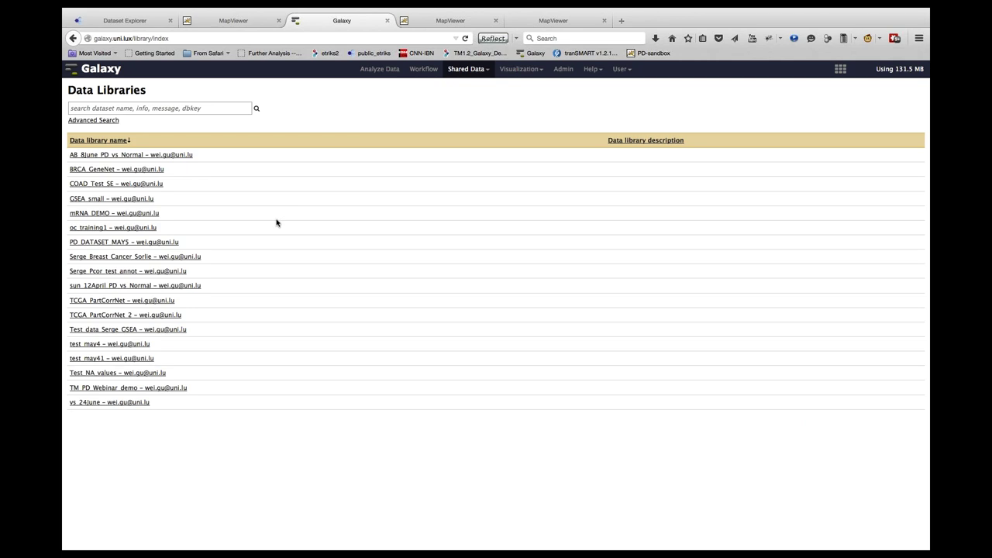
left_click(99, 392)
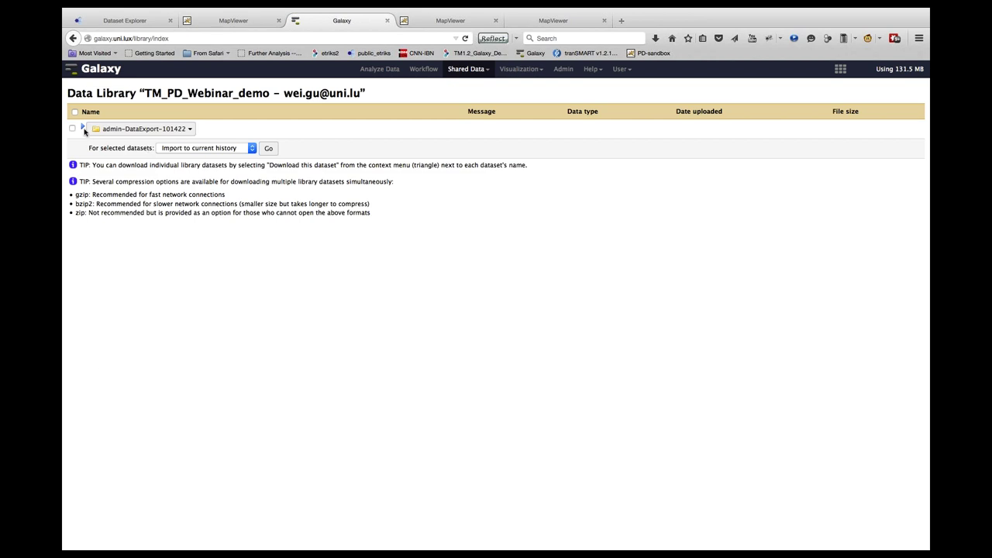
Import the mRNA .tsv files of subset1_GSE7621 and subset2_GSE7621 from the admin-DataExport-101422 folder into the current history.
left_click(83, 128)
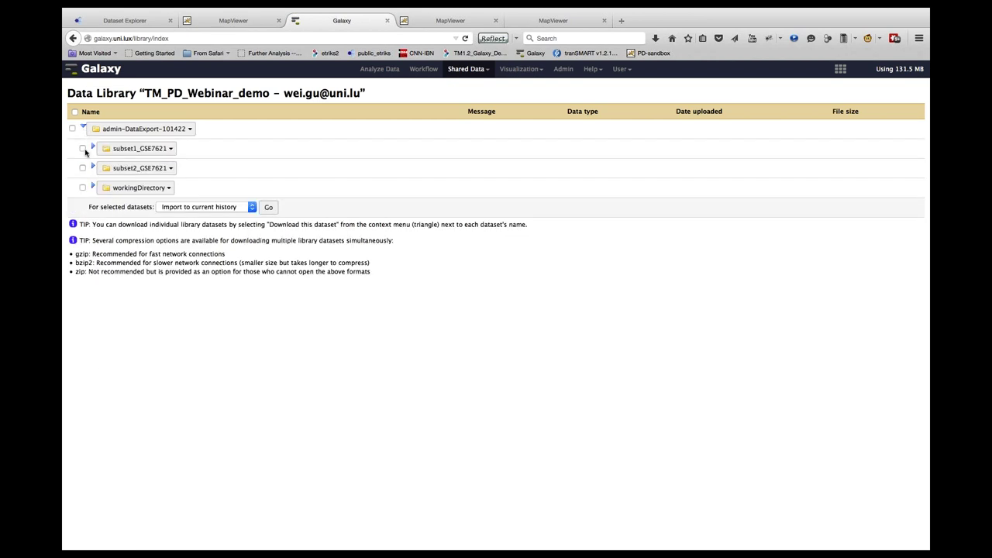
left_click(93, 149)
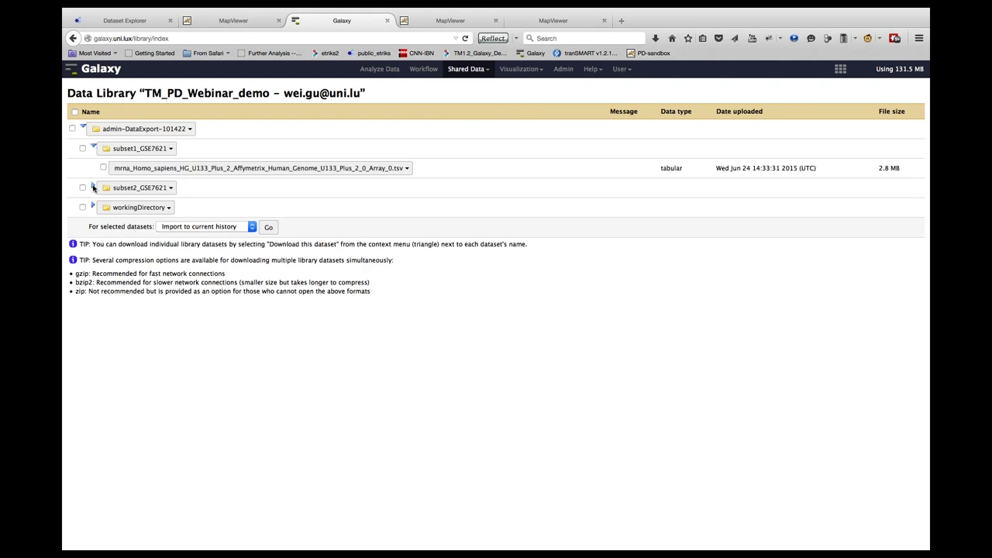
left_click(93, 189)
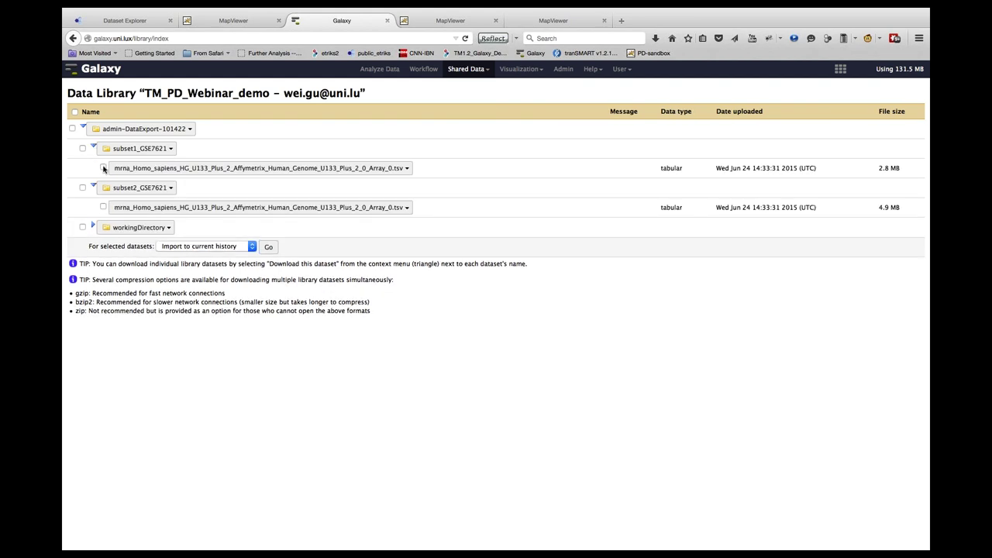
left_click(103, 168)
left_click(104, 207)
left_click(268, 248)
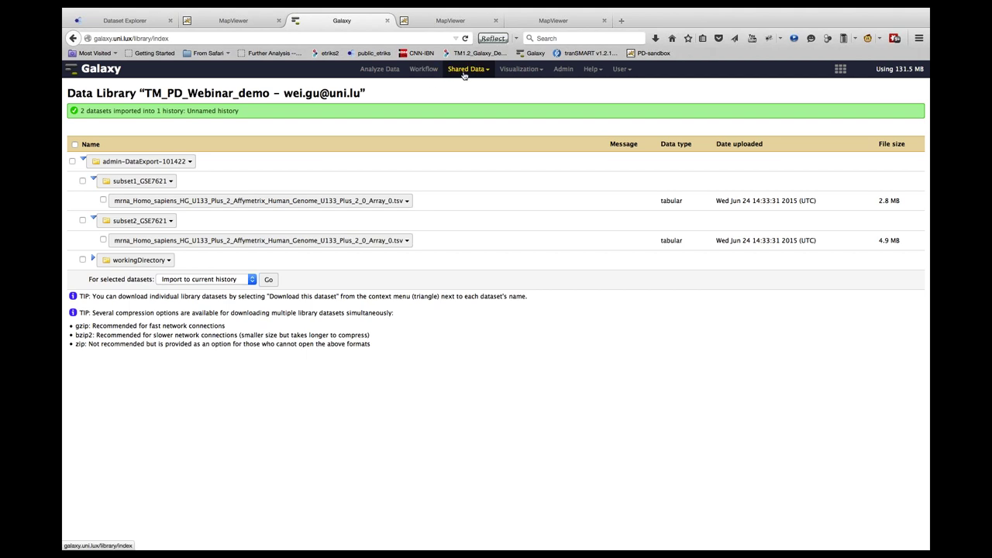
Set up a run of the workflow "tm microarray marker selection 2 PD map" with mRNA dataset 55 as the Step 1 input.
left_click(422, 72)
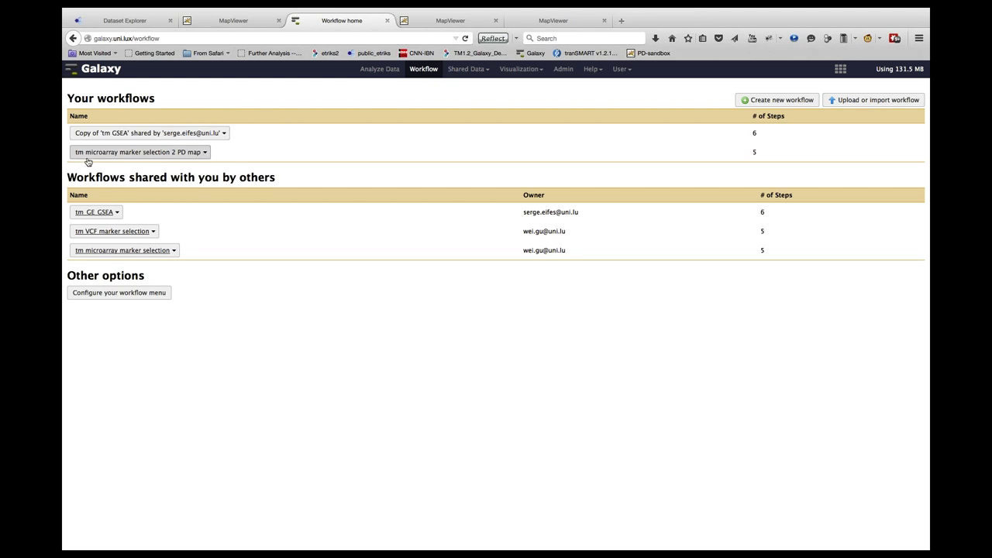
left_click(206, 152)
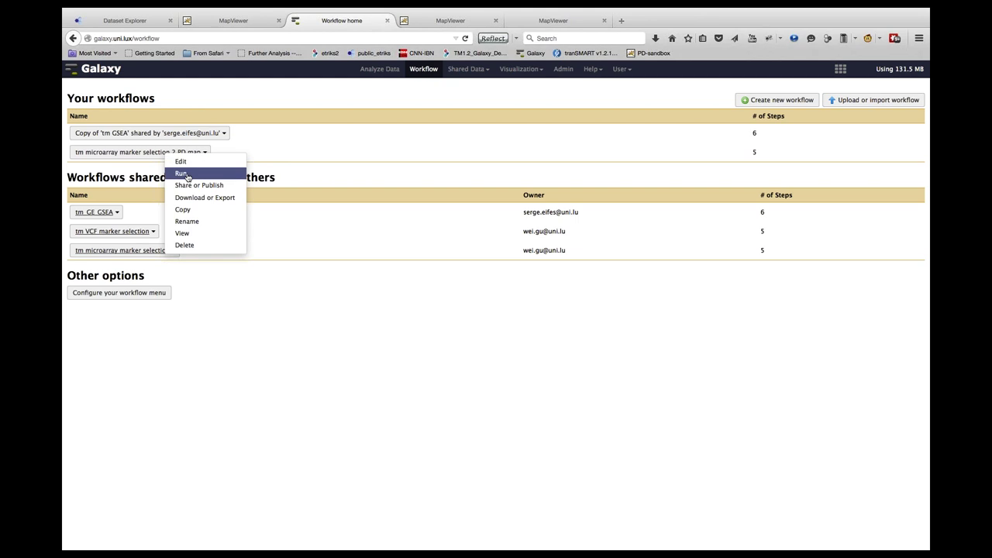
left_click(186, 175)
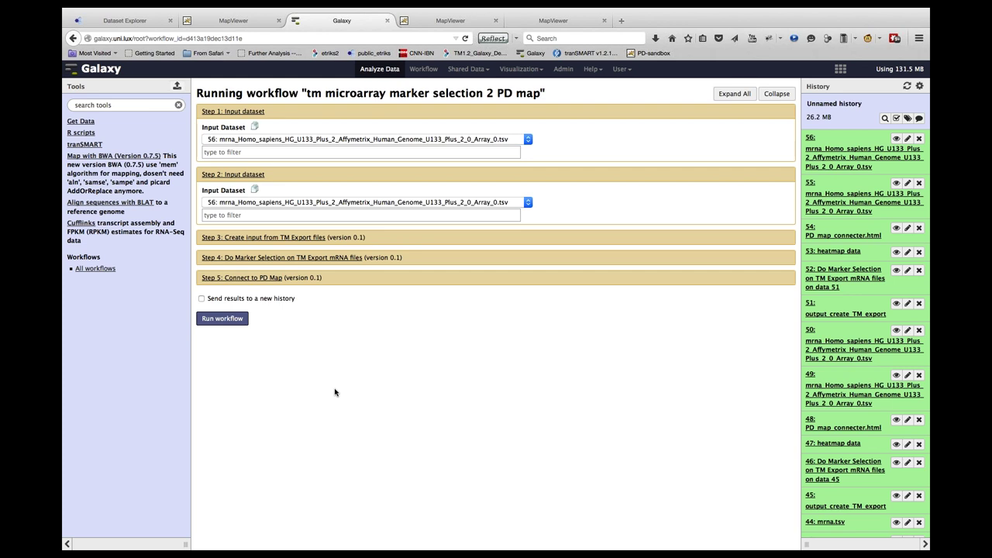
left_click(527, 140)
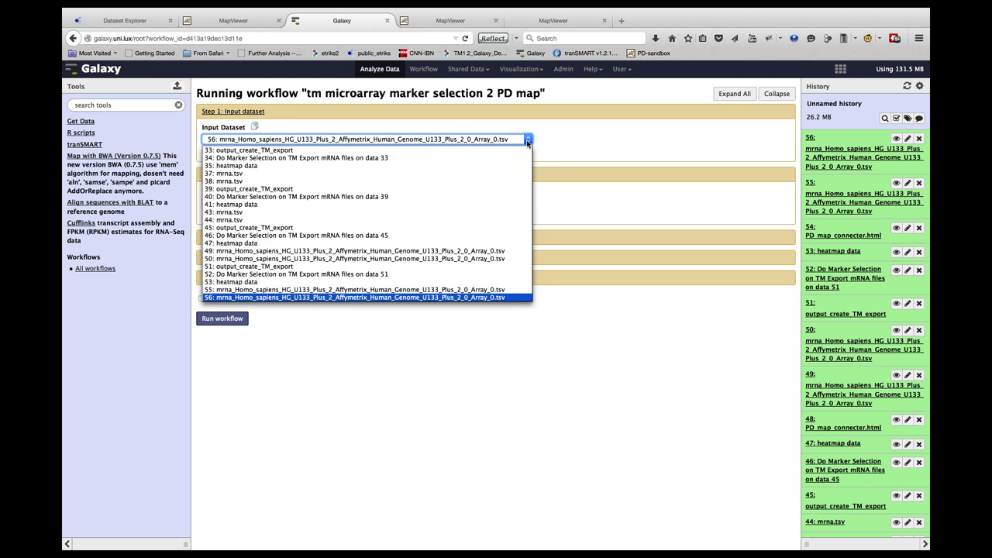
left_click(497, 290)
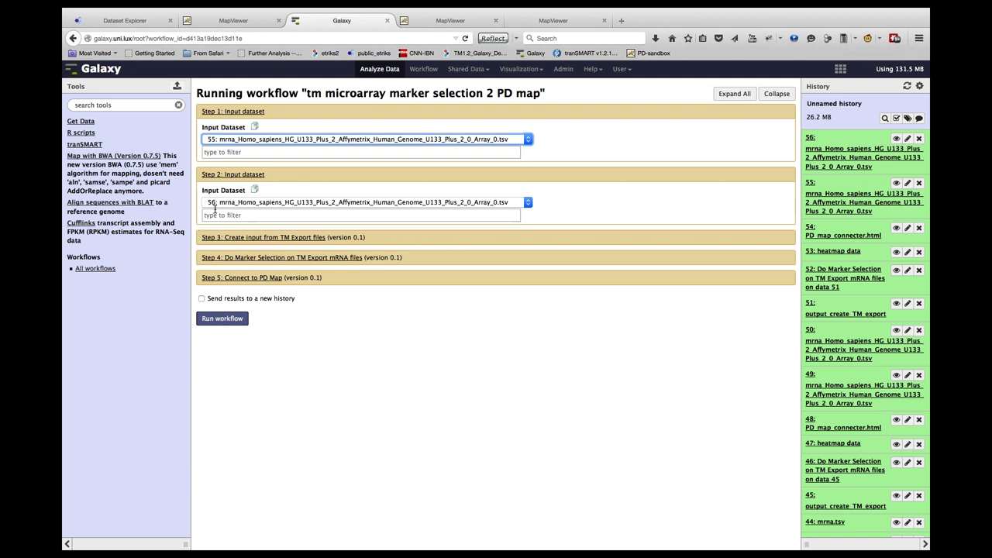
Review the TM Export input step, set the Number of Markers in the marker selection step to 50, and run the workflow.
left_click(274, 239)
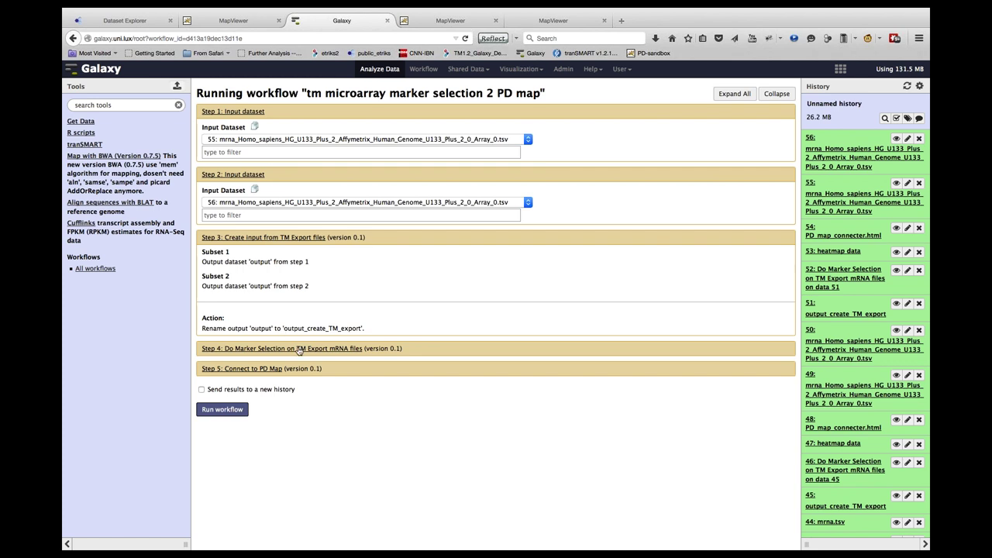
left_click(285, 350)
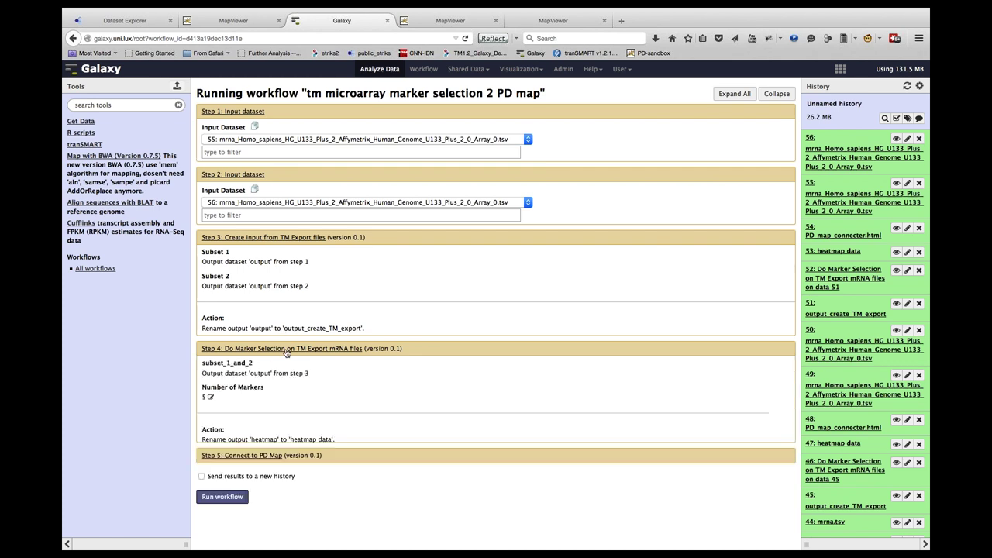
left_click(211, 397)
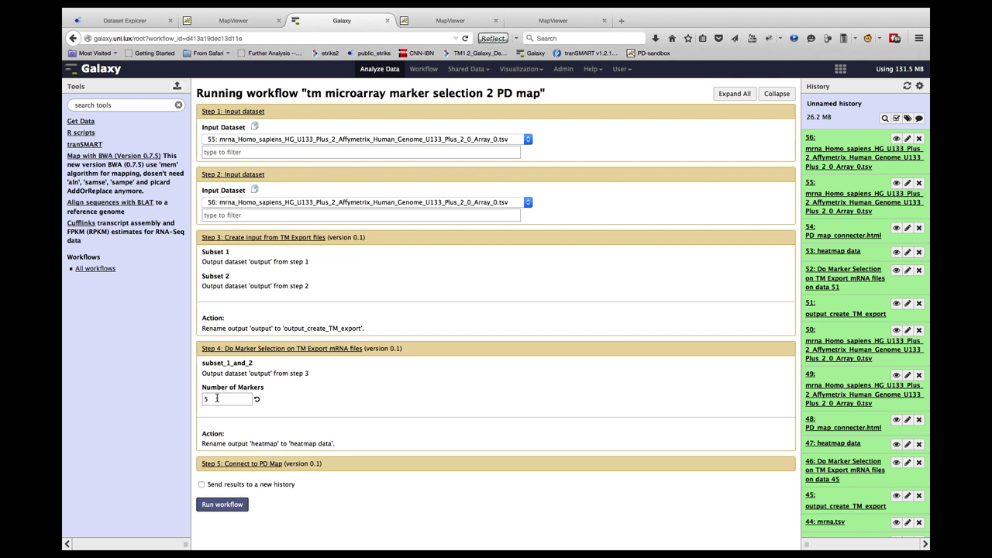
type("0")
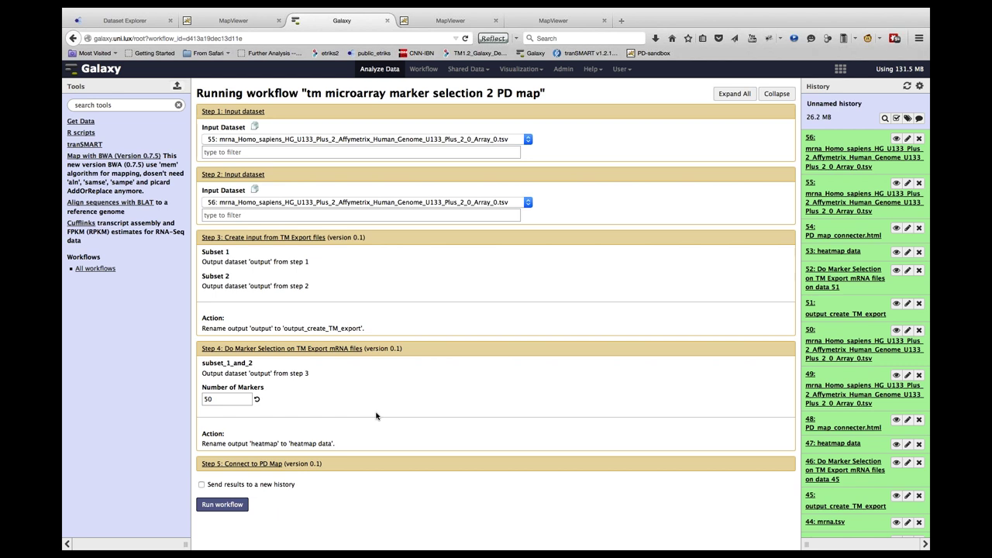
left_click(218, 504)
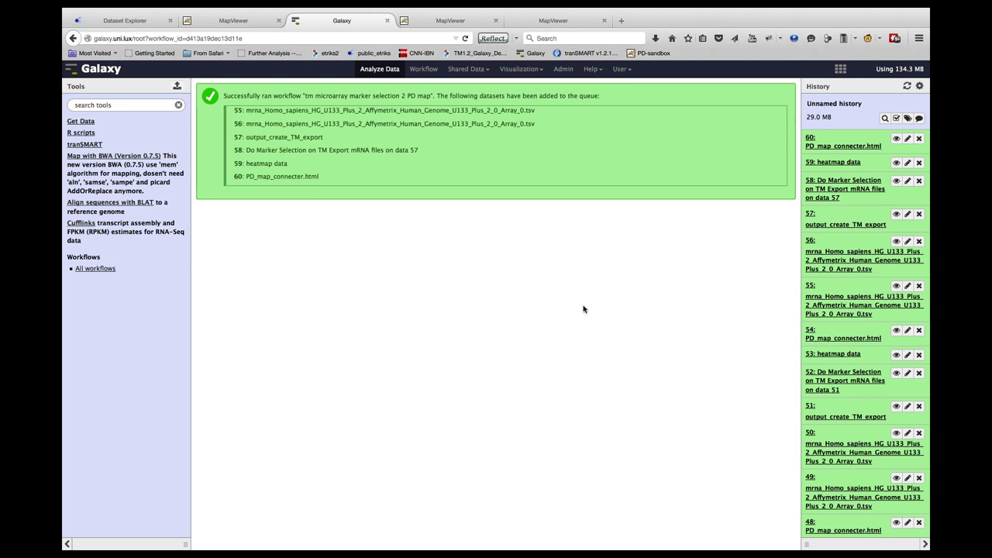
View the new marker selection and heatmap data outputs, and open the PD map linked in dataset 60, PD_map_connecter.html.
left_click(896, 183)
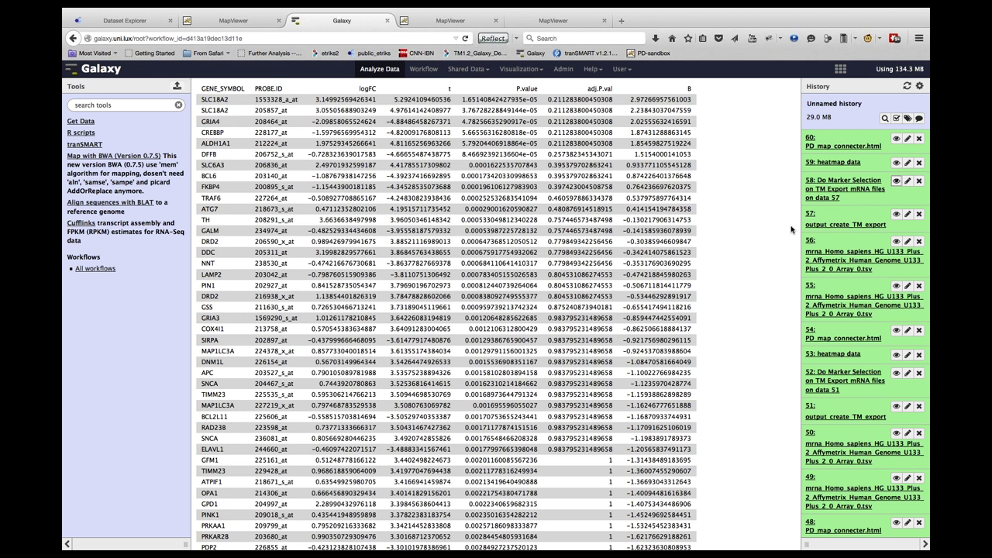
left_click(898, 164)
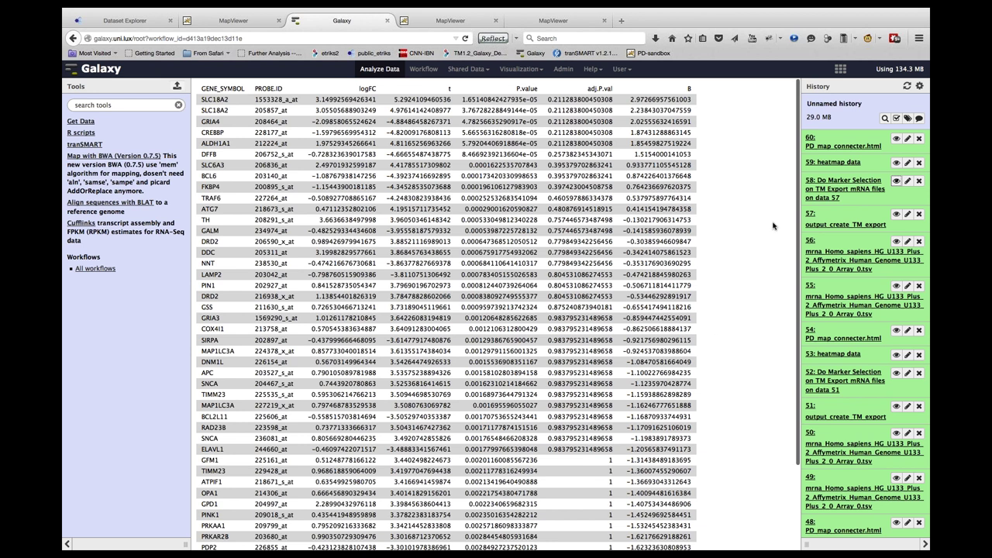
left_click(897, 139)
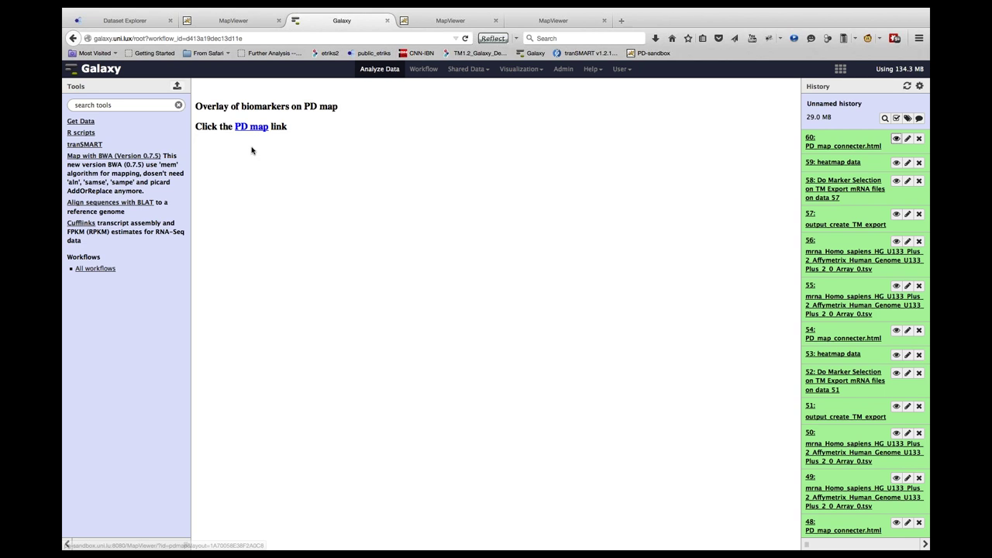
left_click(256, 127)
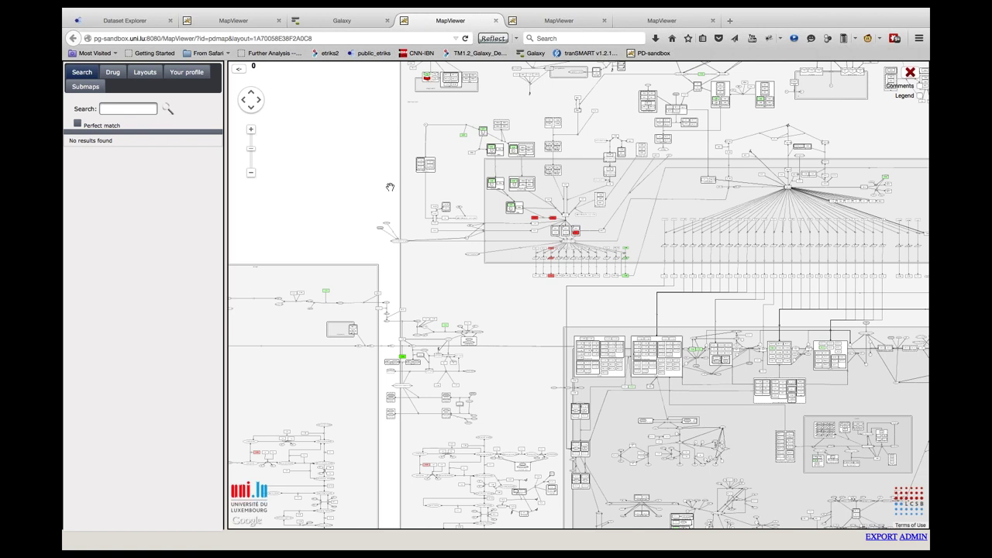
Examine the coloured biomarkers around CREB dependent transcription on the PD map and show the details of the CREBBP protein.
left_click(251, 130)
scroll(484, 319, "up", 1)
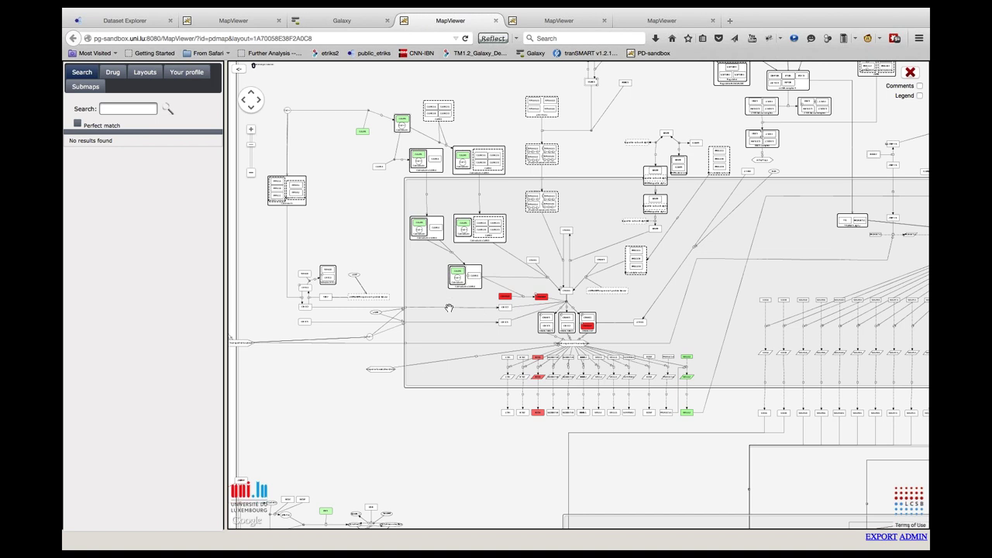
left_click(250, 131)
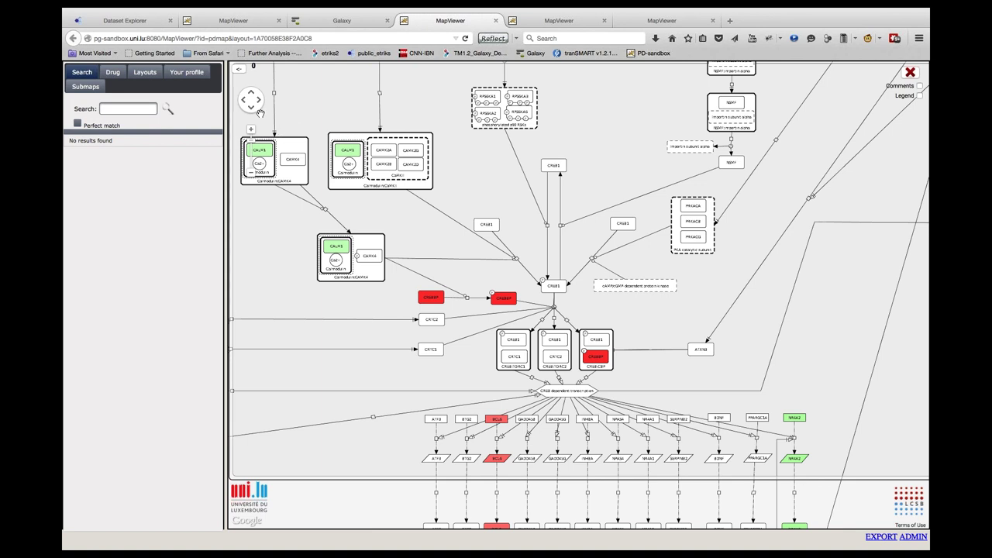
left_click(252, 132)
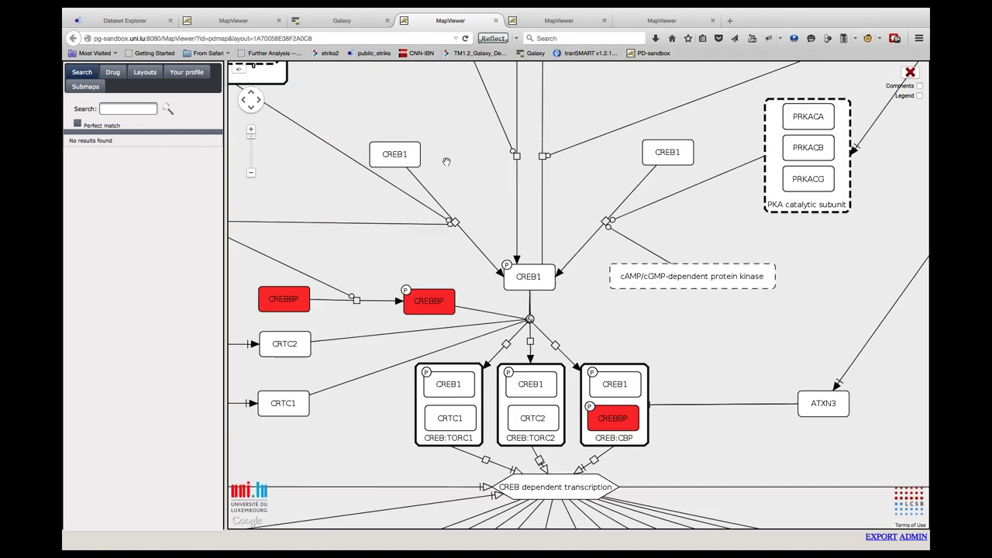
left_click_drag(496, 207, 929, 543)
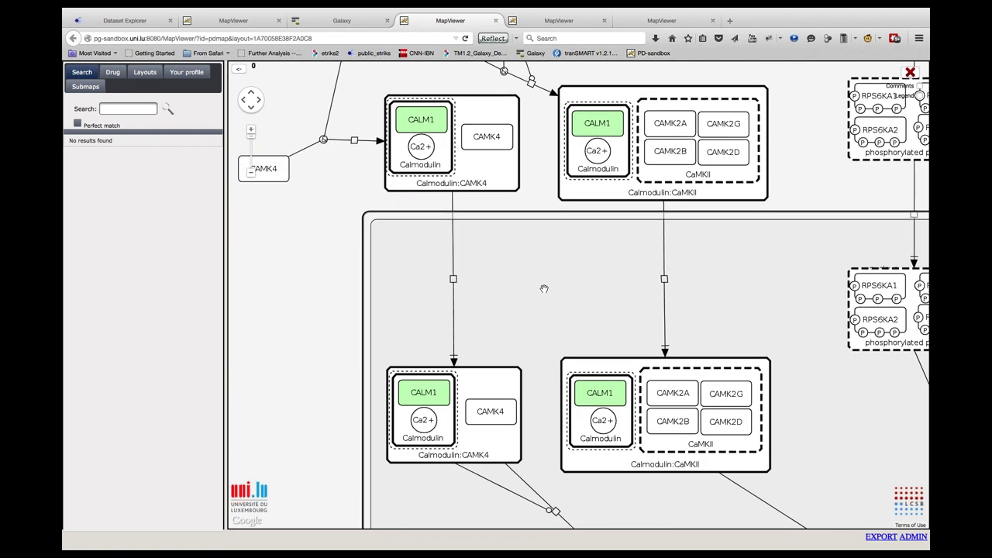
scroll(544, 288, "down", 3)
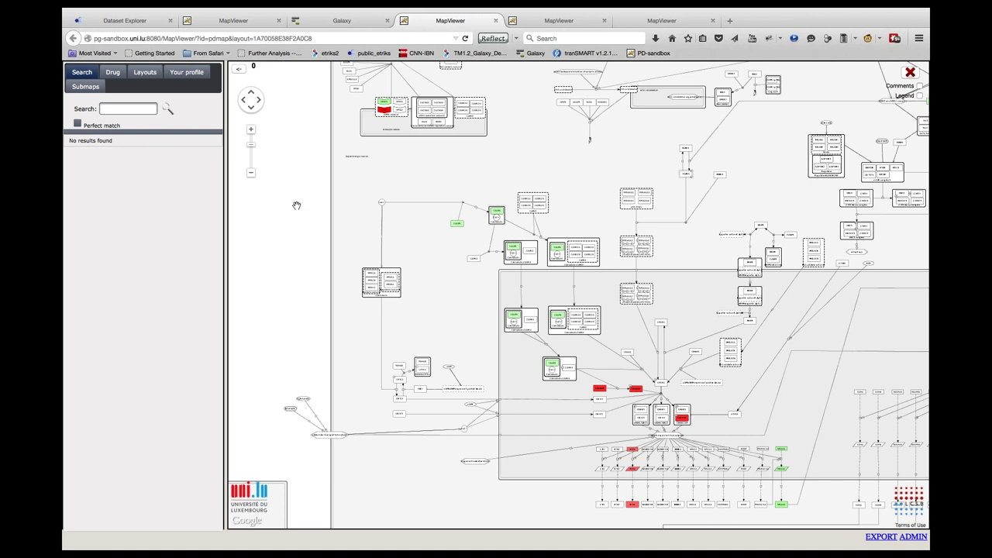
left_click(252, 129)
scroll(626, 287, "down", 5)
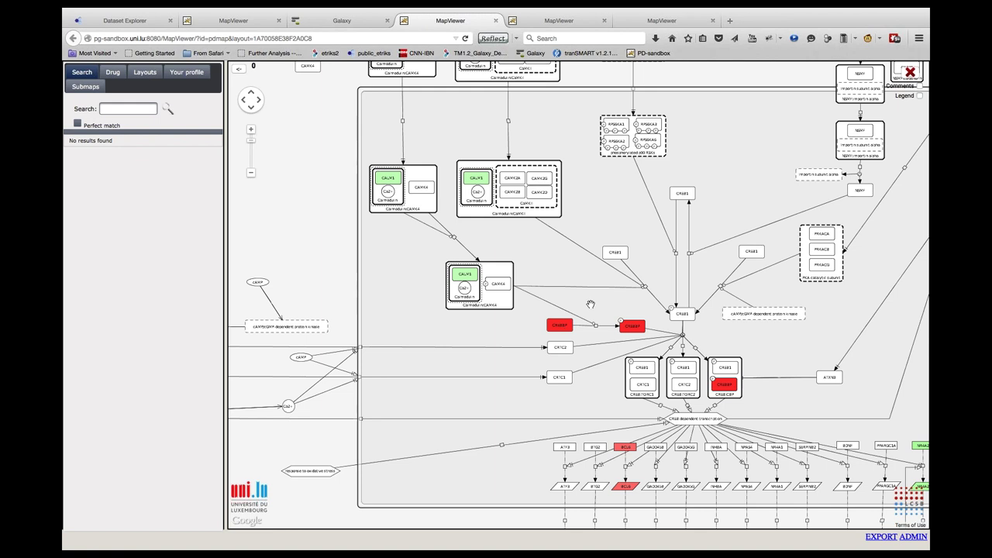
left_click(559, 325)
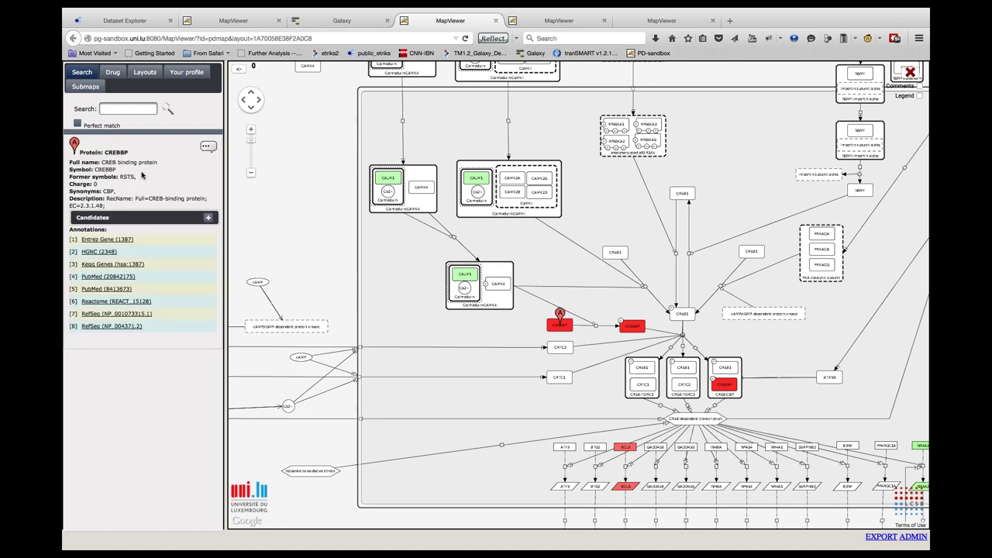